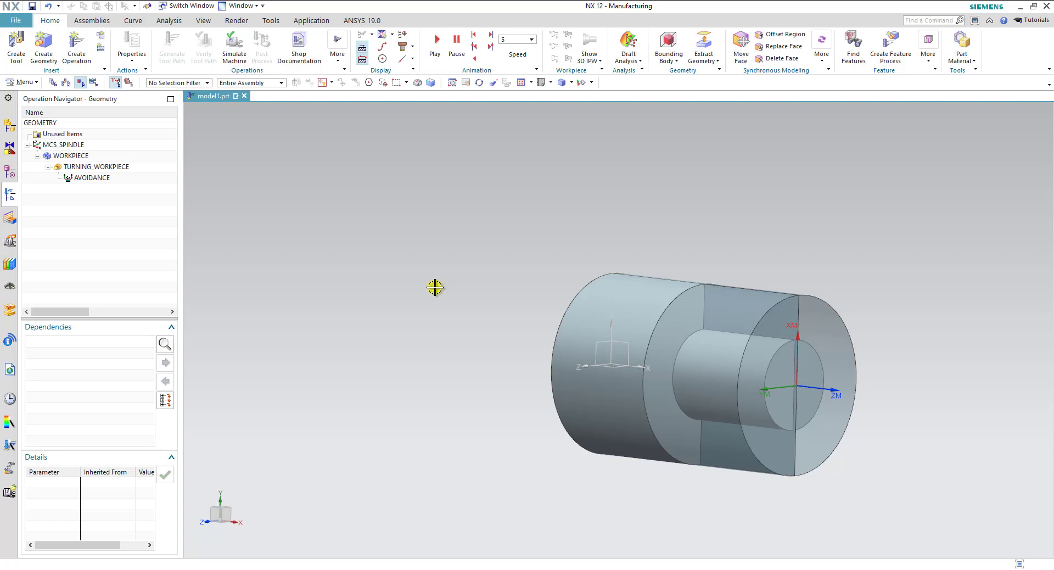
- Insert a new operation under the AVOIDANCE geometry group from its right-click menu
{"action": "scroll", "coordinate": [798, 381], "scroll_direction": "up", "scroll_amount": 2}
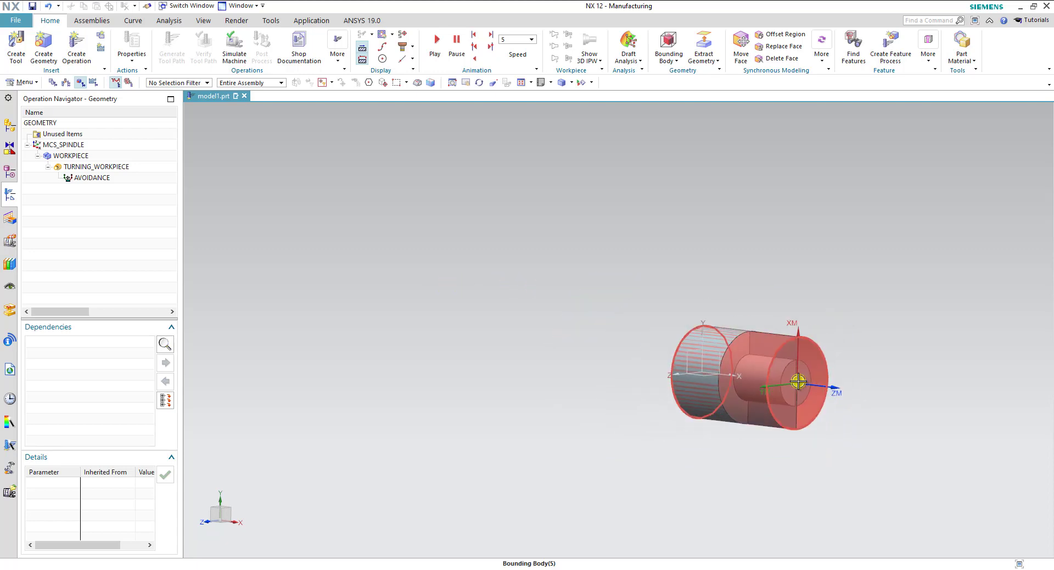
{"action": "scroll", "coordinate": [887, 400], "scroll_direction": "down", "scroll_amount": 3}
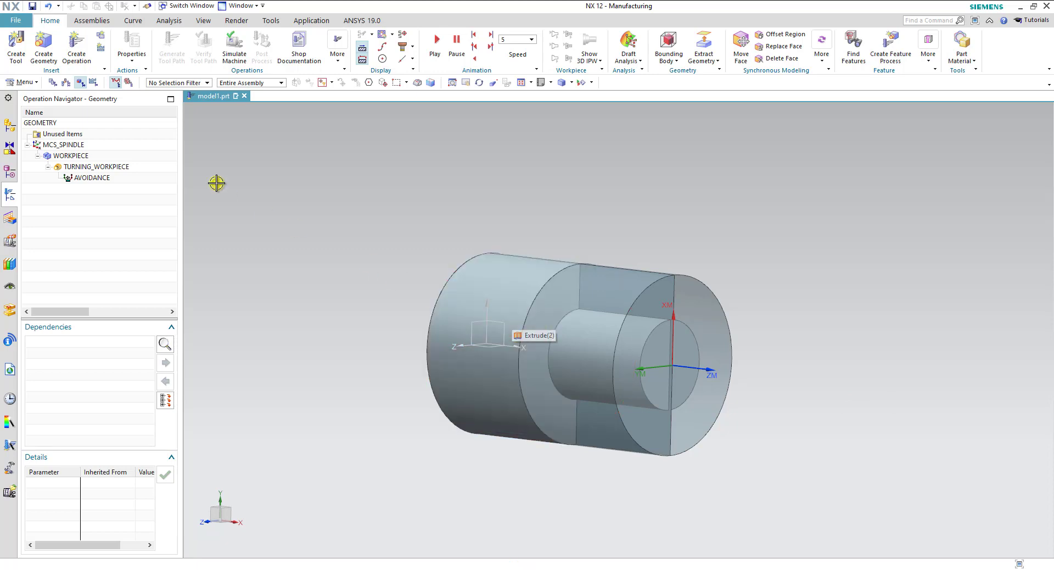
{"action": "left_click", "coordinate": [79, 59]}
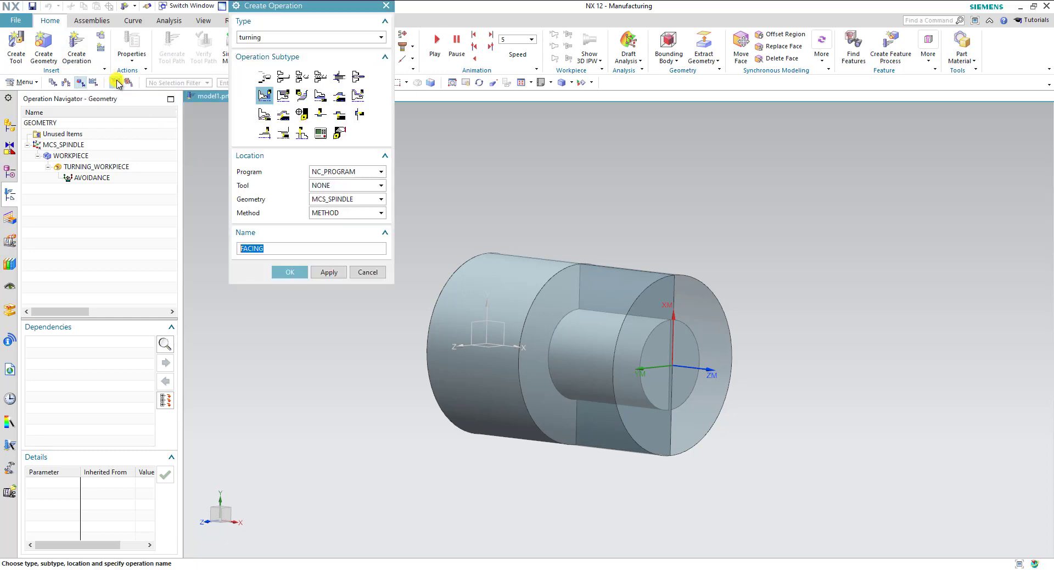
{"action": "left_click", "coordinate": [386, 5]}
{"action": "left_click", "coordinate": [91, 177]}
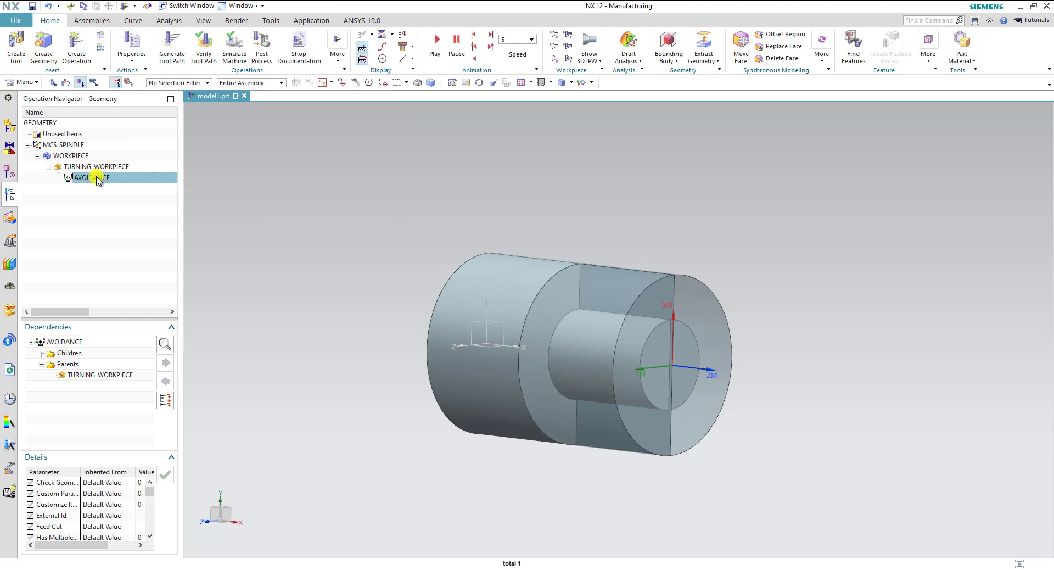
{"action": "right_click", "coordinate": [96, 179]}
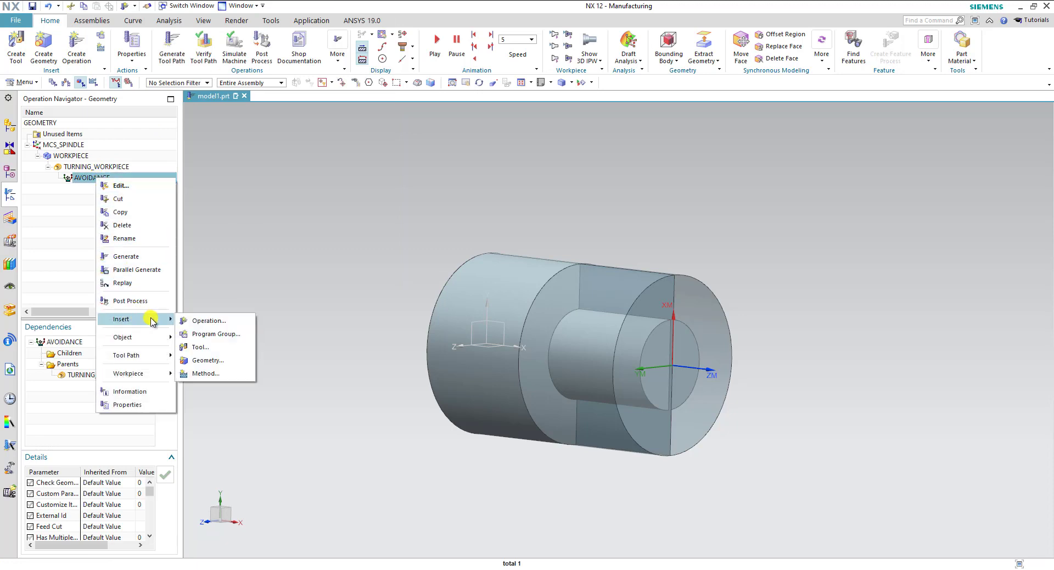
{"action": "mouse_move", "coordinate": [124, 319]}
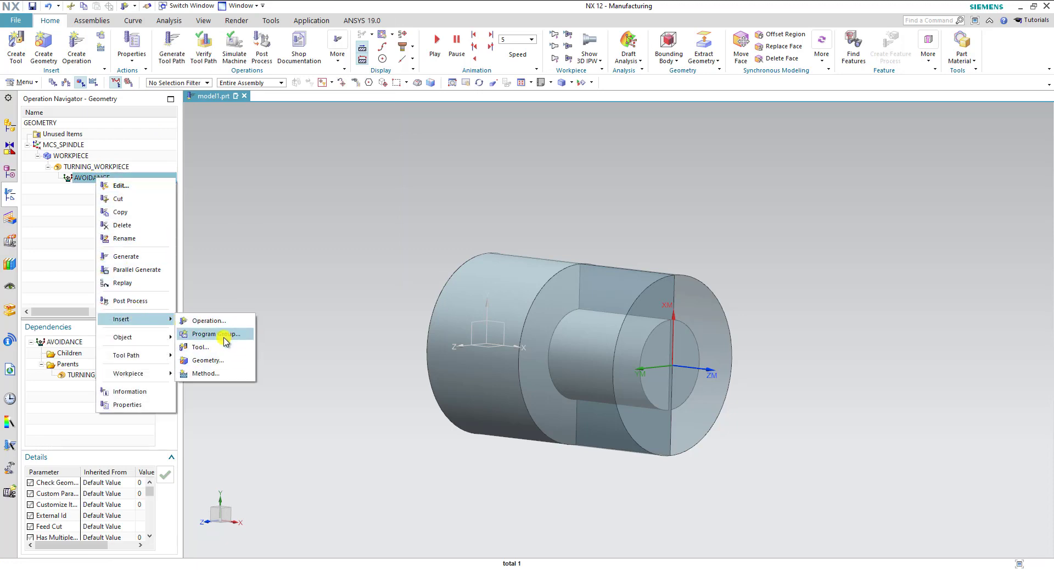
{"action": "left_click", "coordinate": [222, 323]}
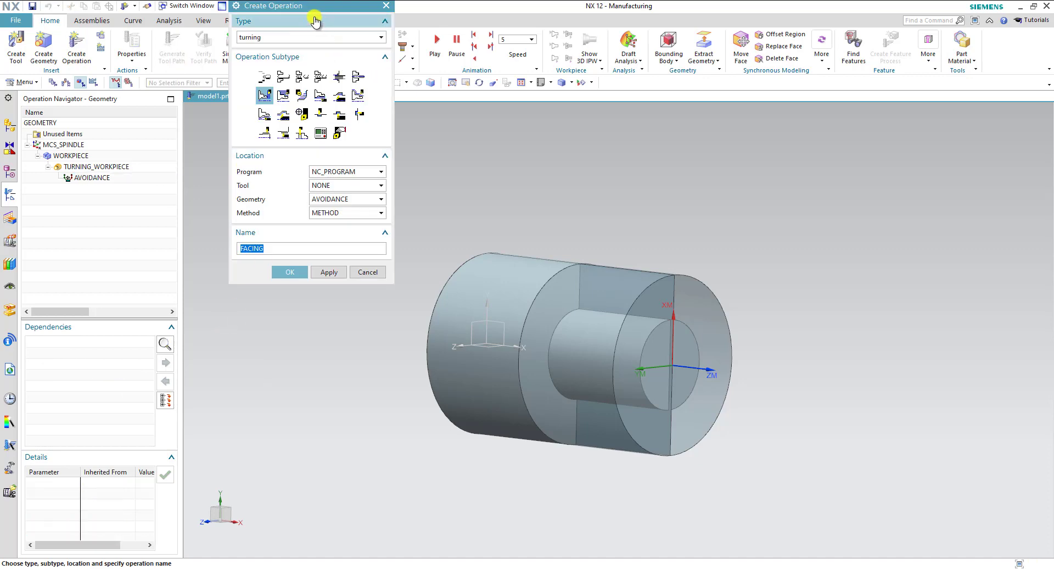
{"action": "left_click_drag", "start_coordinate": [303, 4], "coordinate": [298, 137]}
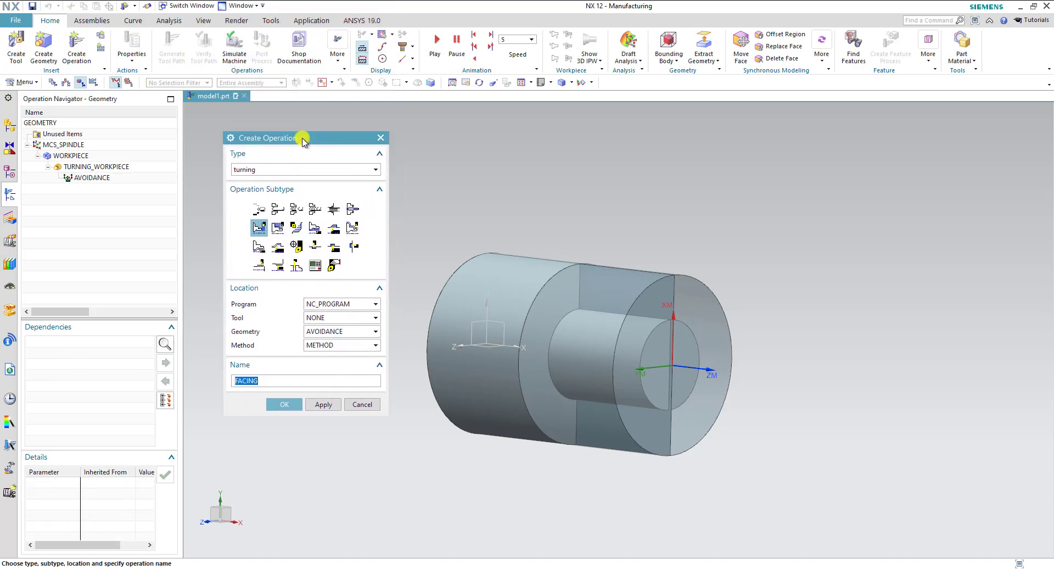
{"action": "left_click", "coordinate": [299, 172]}
{"action": "left_click", "coordinate": [283, 181]}
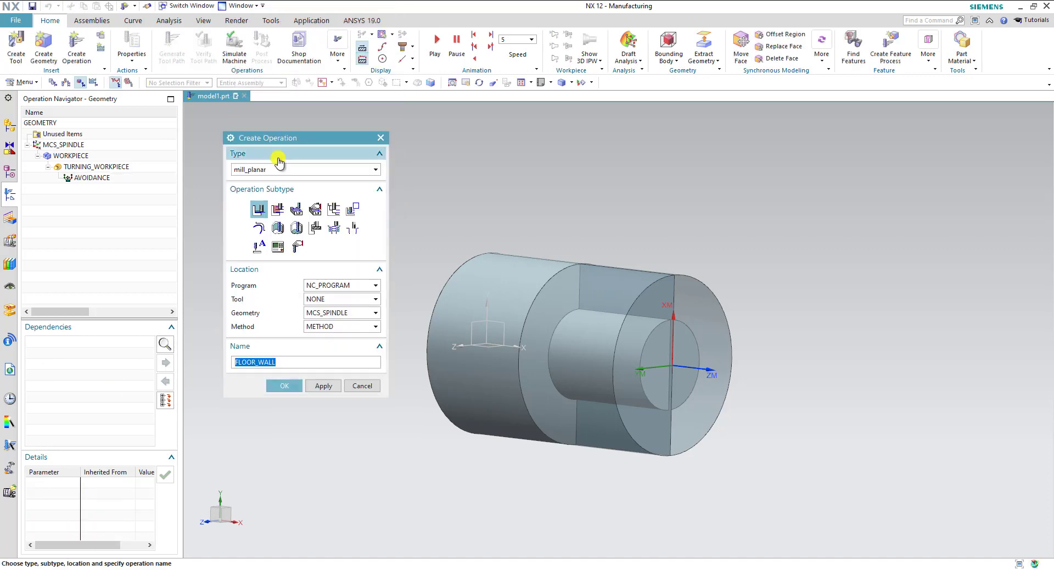
{"action": "left_click", "coordinate": [284, 172]}
{"action": "left_click", "coordinate": [274, 199]}
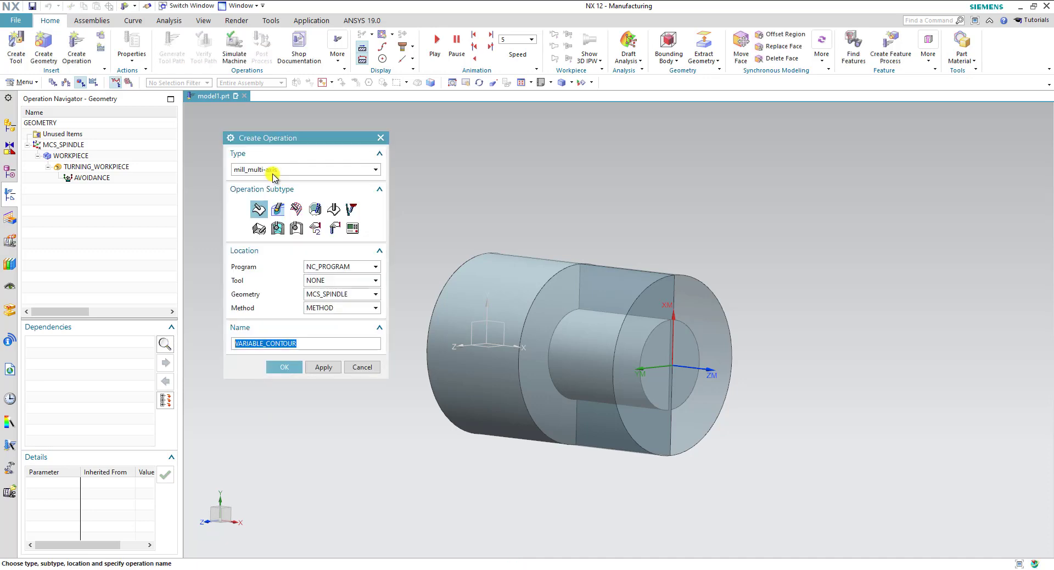
{"action": "left_click", "coordinate": [276, 172]}
{"action": "left_click", "coordinate": [269, 190]}
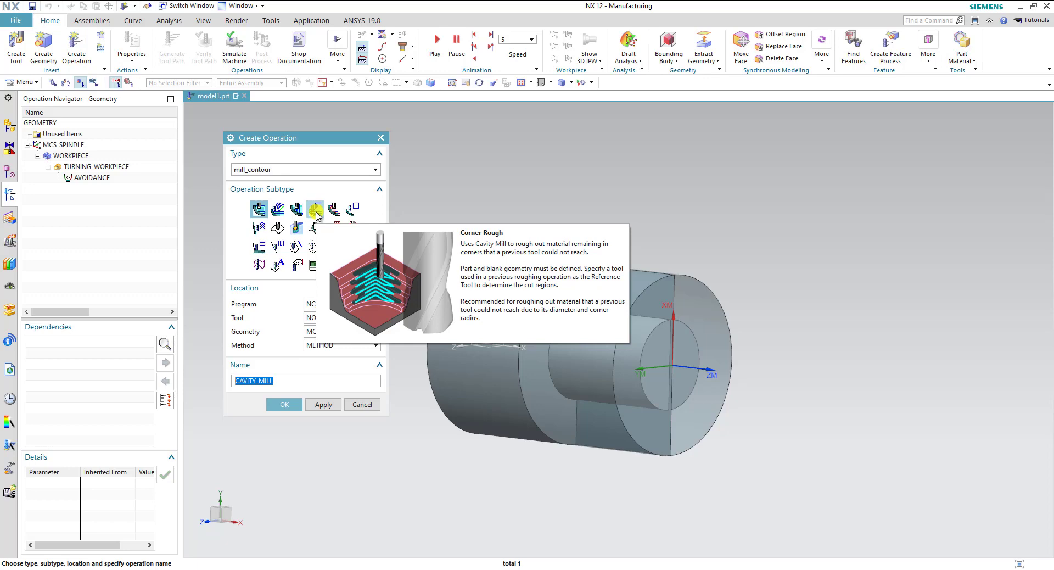
{"action": "left_click", "coordinate": [303, 169]}
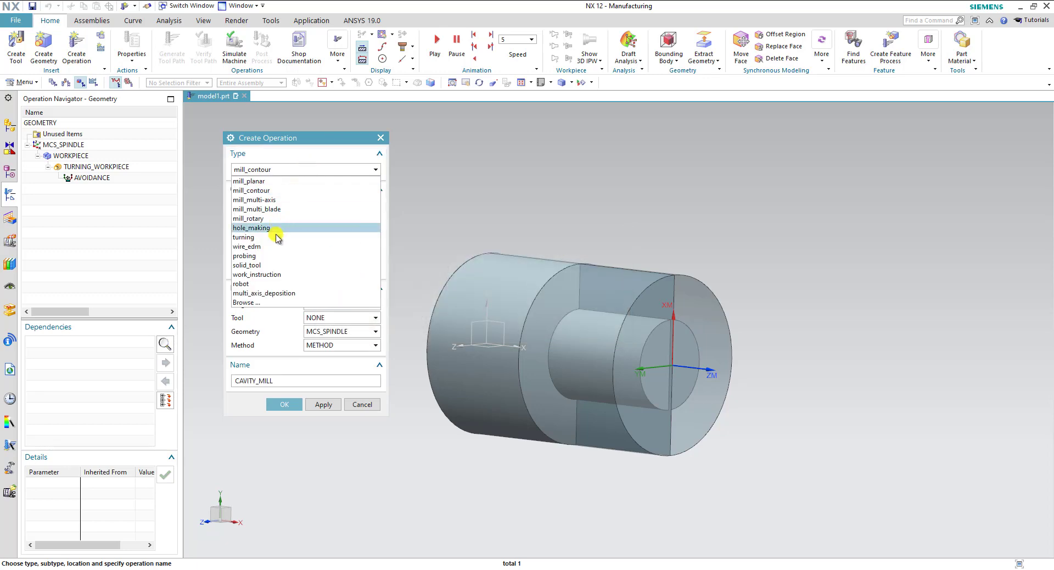
{"action": "left_click", "coordinate": [265, 238]}
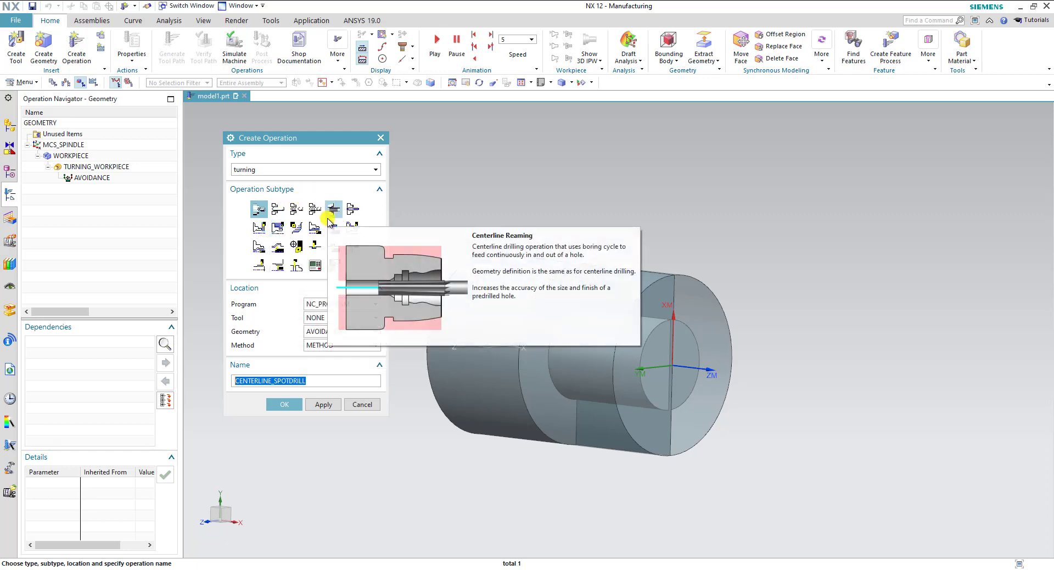
{"action": "left_click", "coordinate": [267, 230]}
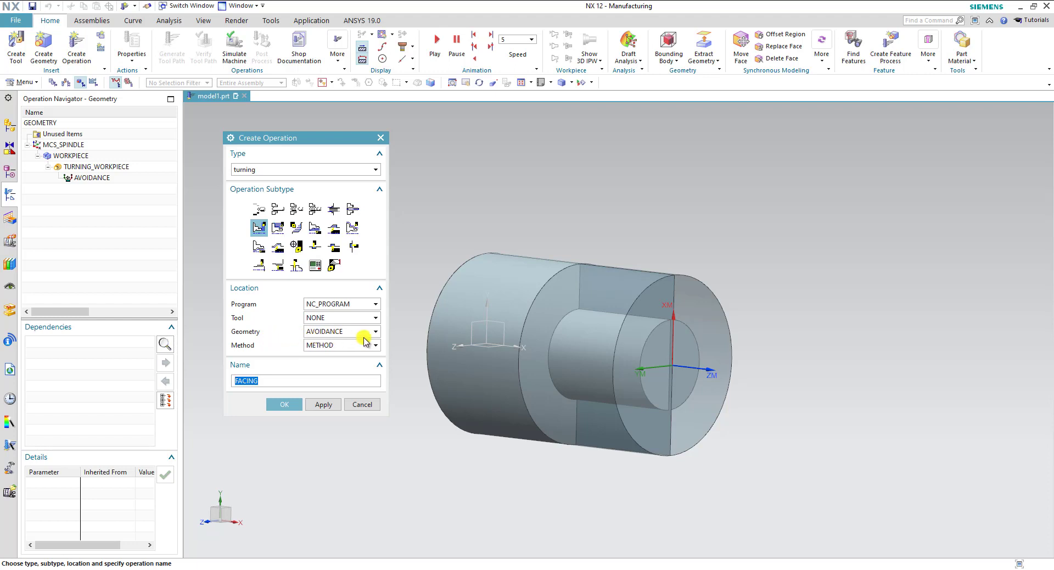
- Create the FACING operation and keep Linear Zig as its cut strategy
{"action": "left_click", "coordinate": [314, 405]}
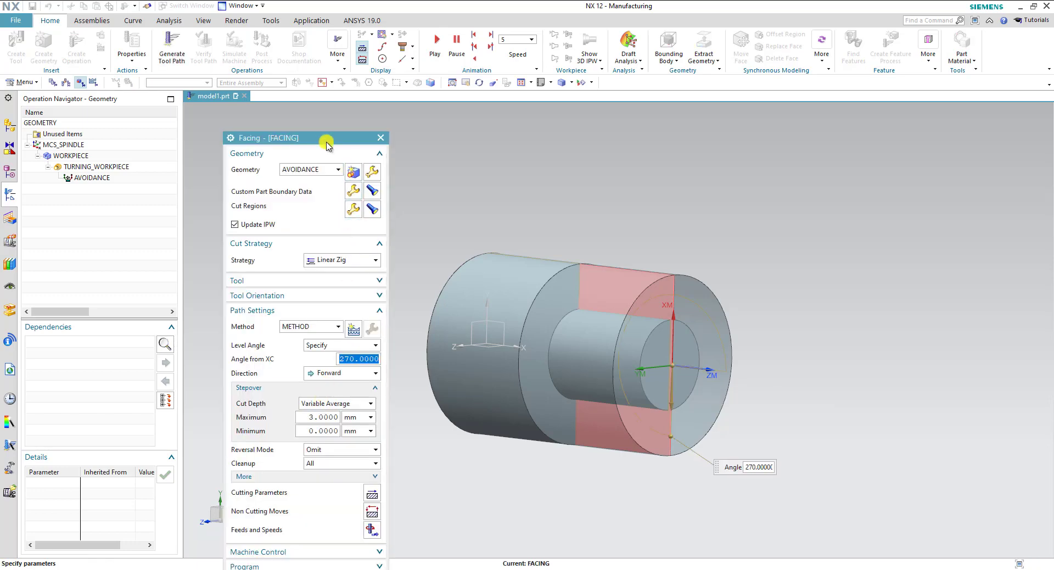
{"action": "mouse_move", "coordinate": [325, 142]}
{"action": "left_mouse_down"}
{"action": "mouse_move", "coordinate": [364, 109]}
{"action": "mouse_move", "coordinate": [388, 49]}
{"action": "left_mouse_up"}
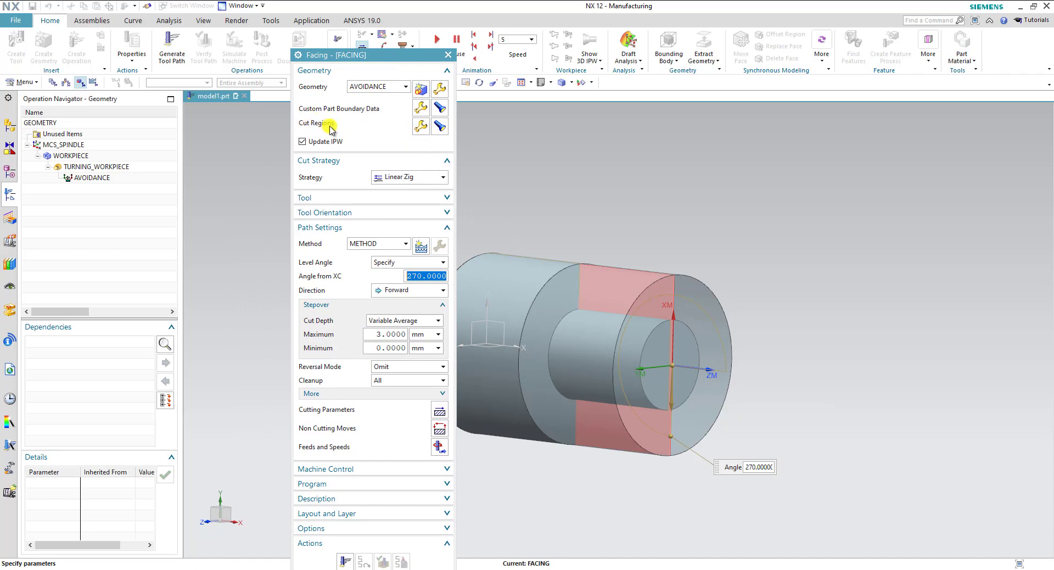
{"action": "left_click", "coordinate": [399, 182]}
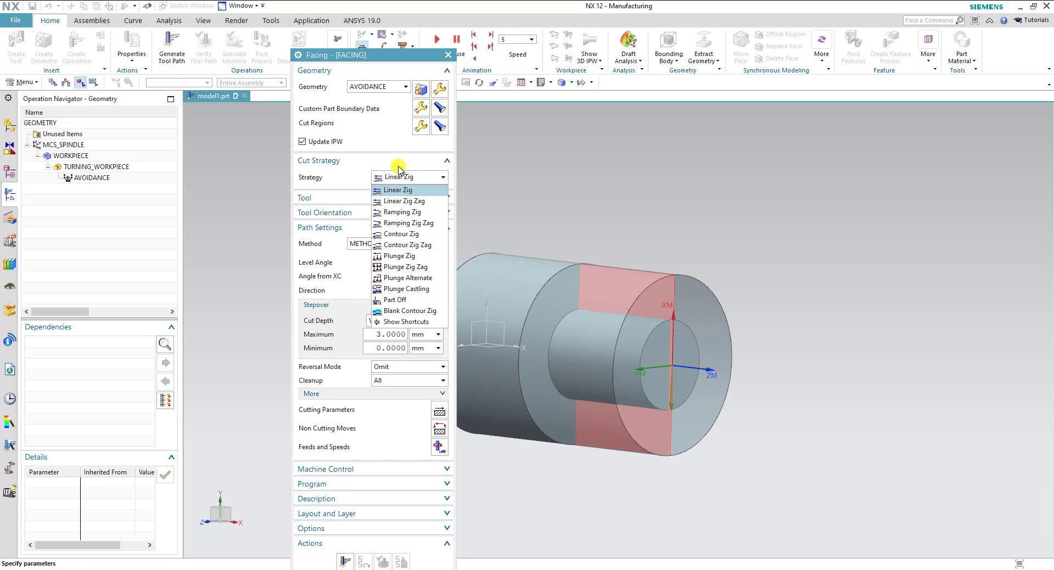
{"action": "left_click", "coordinate": [401, 158]}
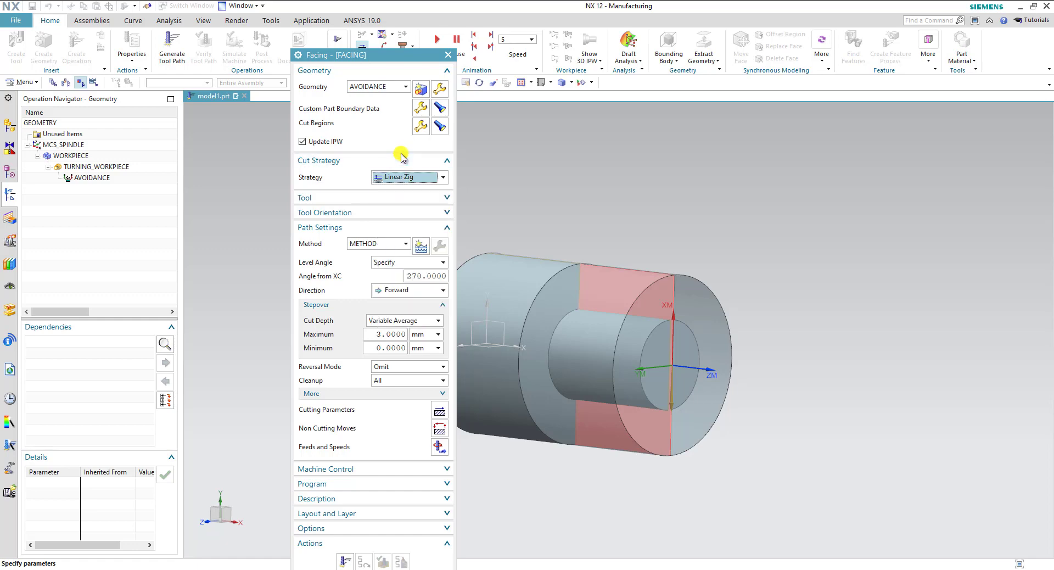
- Assign the OD_80_L tool, then cancel the draft FACING operation
{"action": "left_click", "coordinate": [394, 198]}
{"action": "left_click", "coordinate": [387, 170]}
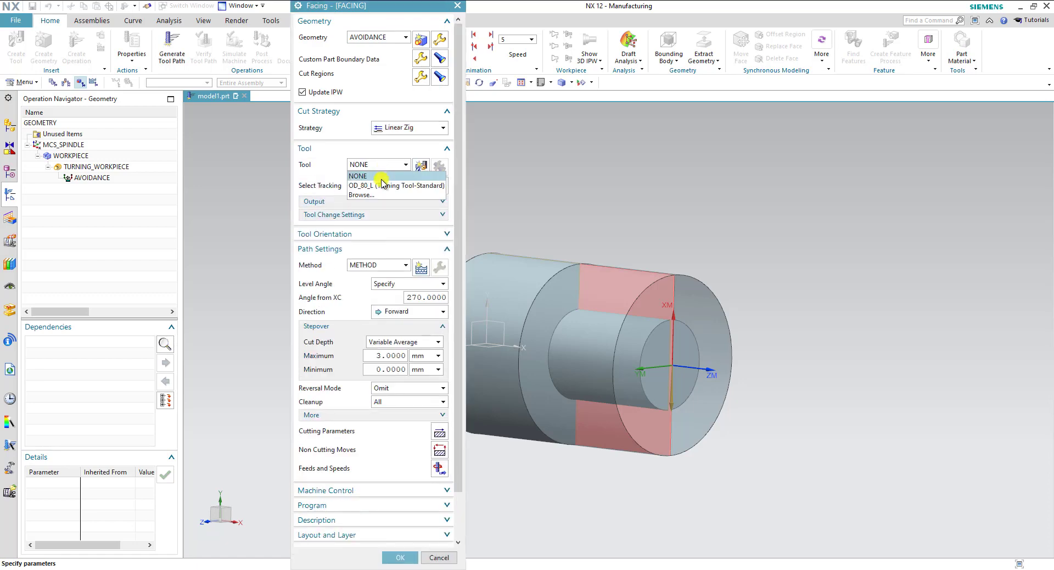
{"action": "left_click", "coordinate": [376, 185]}
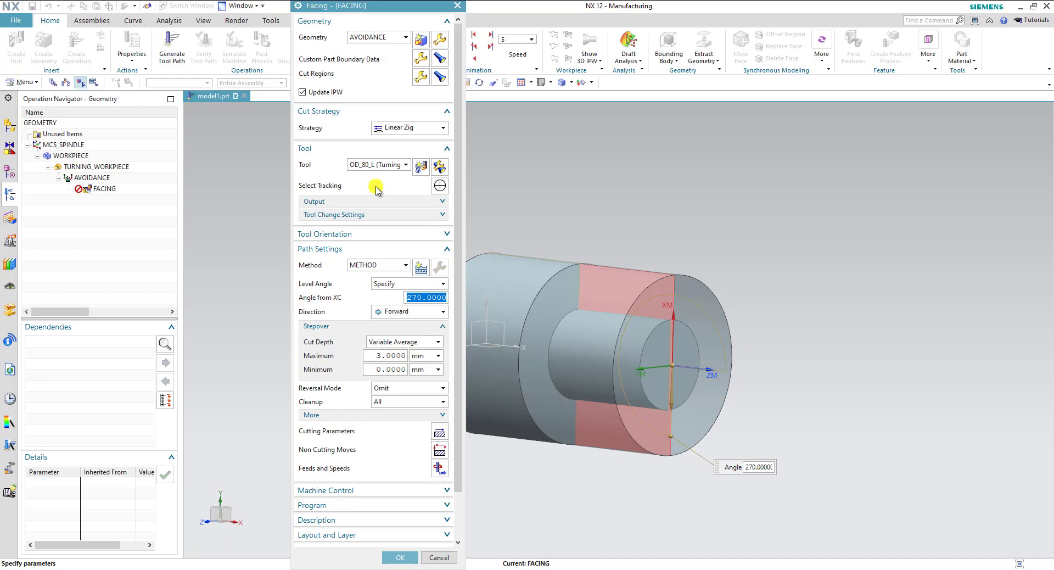
{"action": "left_click", "coordinate": [439, 557]}
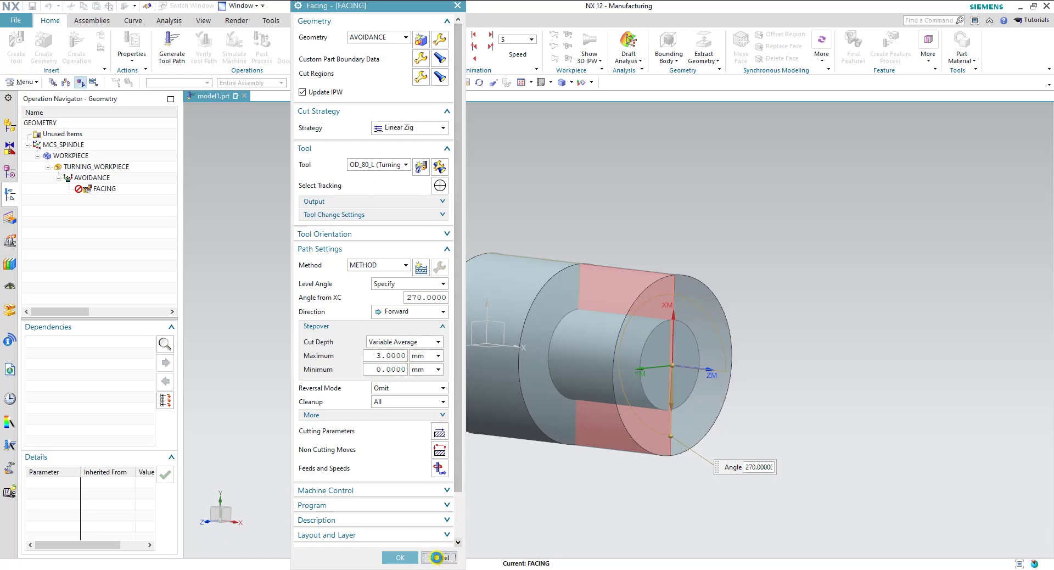
- Preview the OD_80_L tool at the part's end in Machine Tool View, then return to Geometry View
{"action": "left_click", "coordinate": [430, 272]}
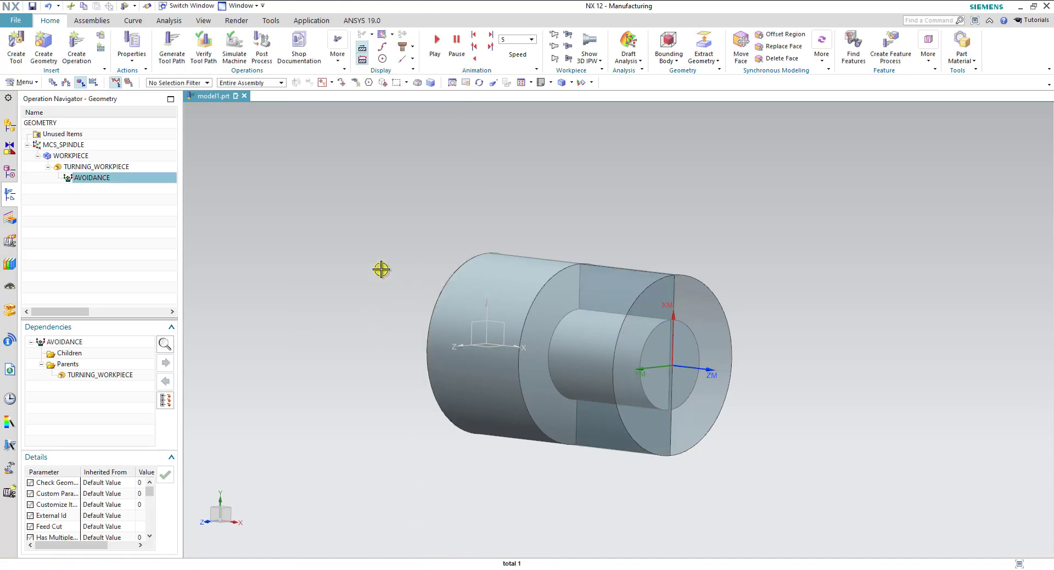
{"action": "middle_click_drag", "start_coordinate": [510, 204], "coordinate": [526, 257]}
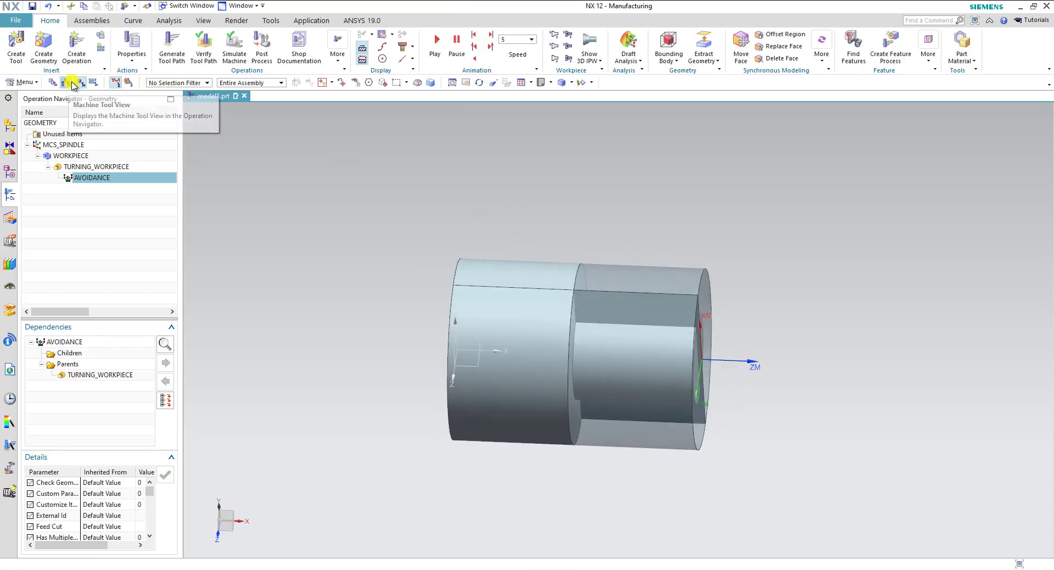
{"action": "left_click", "coordinate": [72, 84]}
{"action": "left_click", "coordinate": [59, 146]}
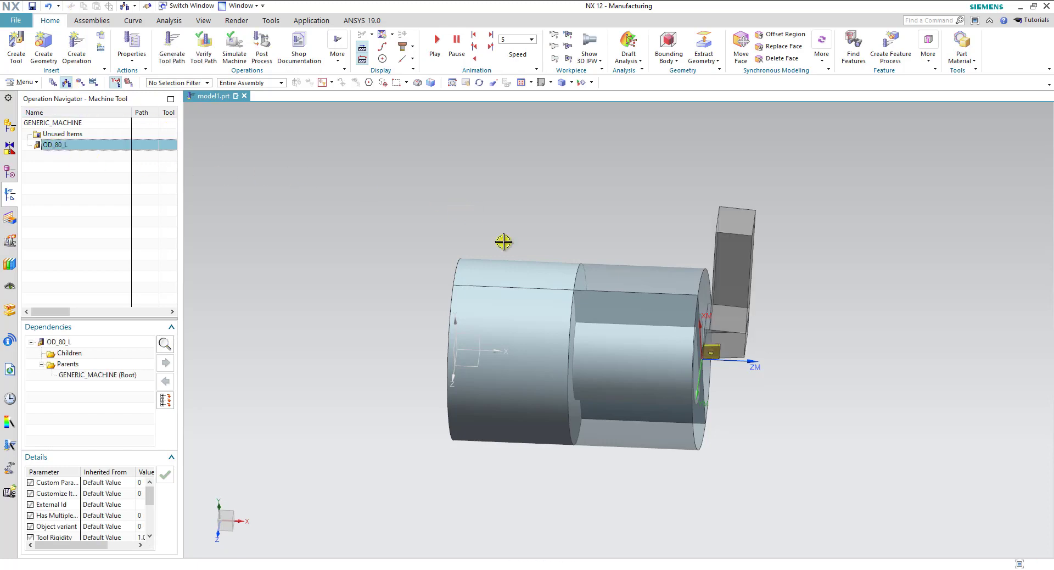
{"action": "mouse_move", "coordinate": [515, 267]}
{"action": "middle_mouse_down"}
{"action": "mouse_move", "coordinate": [546, 231]}
{"action": "mouse_move", "coordinate": [473, 212]}
{"action": "mouse_move", "coordinate": [546, 216]}
{"action": "mouse_move", "coordinate": [504, 236]}
{"action": "middle_mouse_up"}
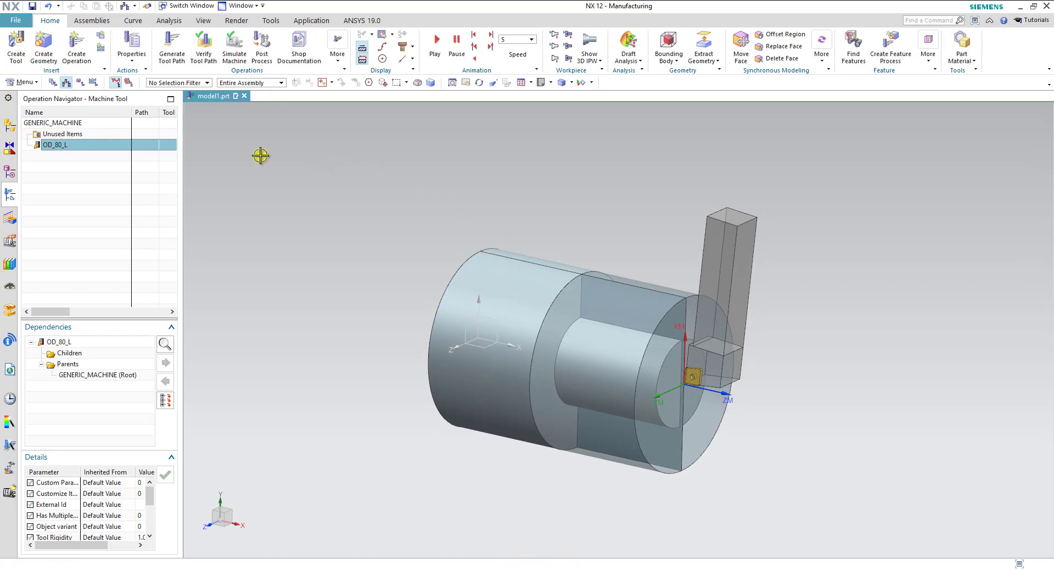
{"action": "left_click", "coordinate": [79, 84]}
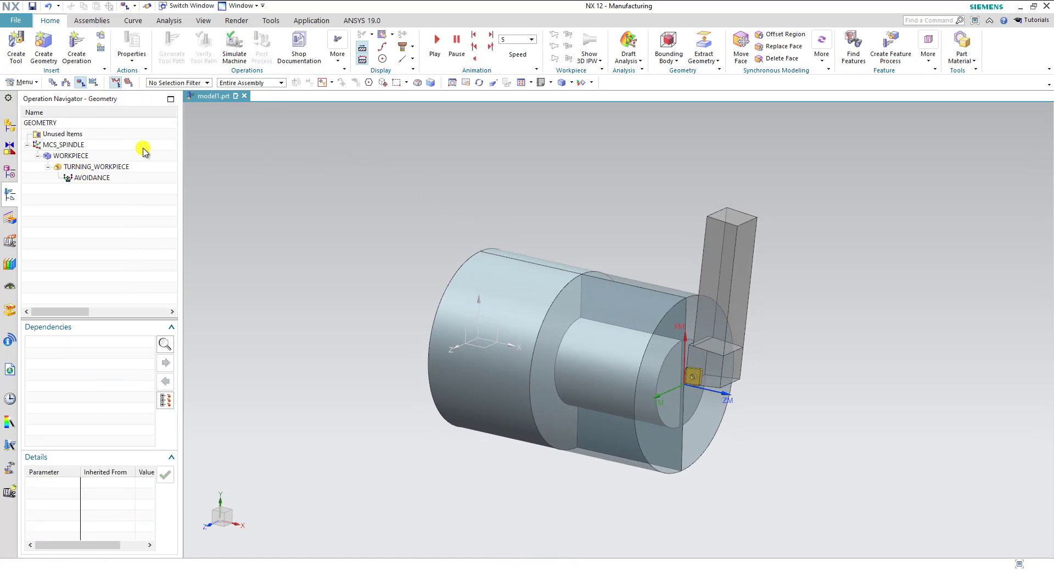
- Create a new FACING operation under AVOIDANCE using the OD_80_L turning tool
{"action": "left_click", "coordinate": [76, 45]}
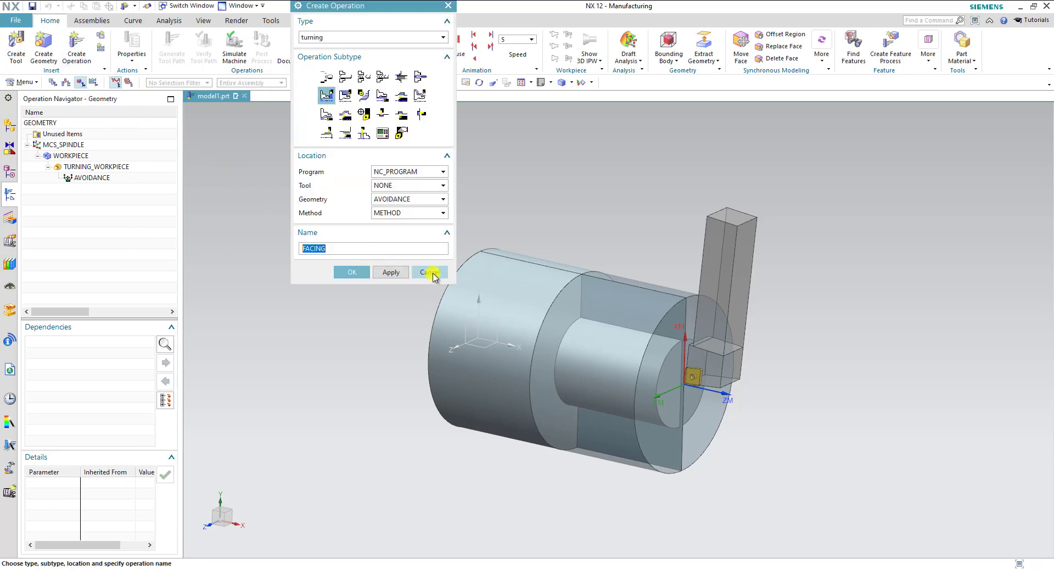
{"action": "left_click_drag", "start_coordinate": [369, 7], "coordinate": [322, 74]}
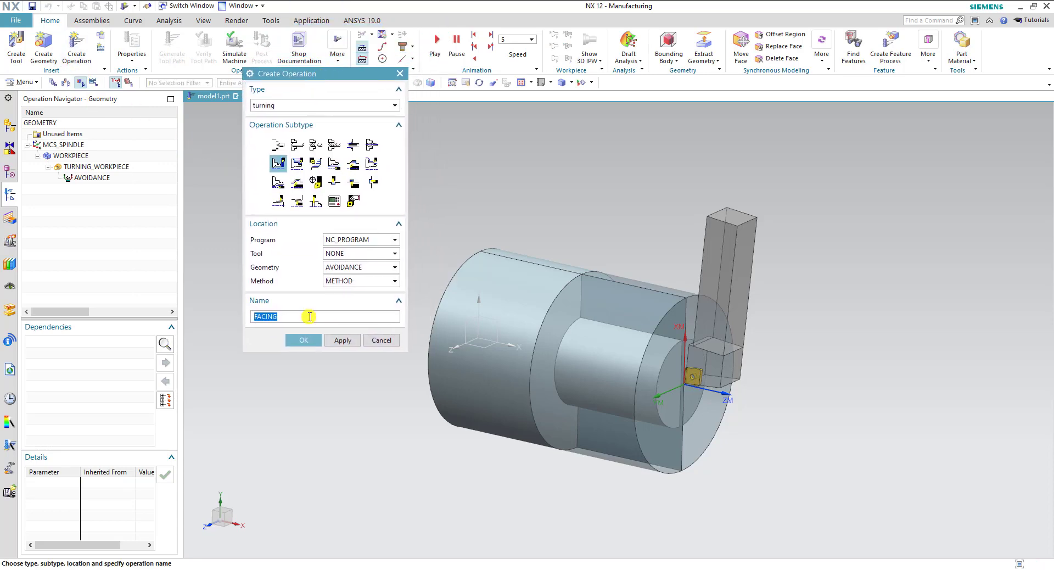
{"action": "left_click", "coordinate": [350, 340]}
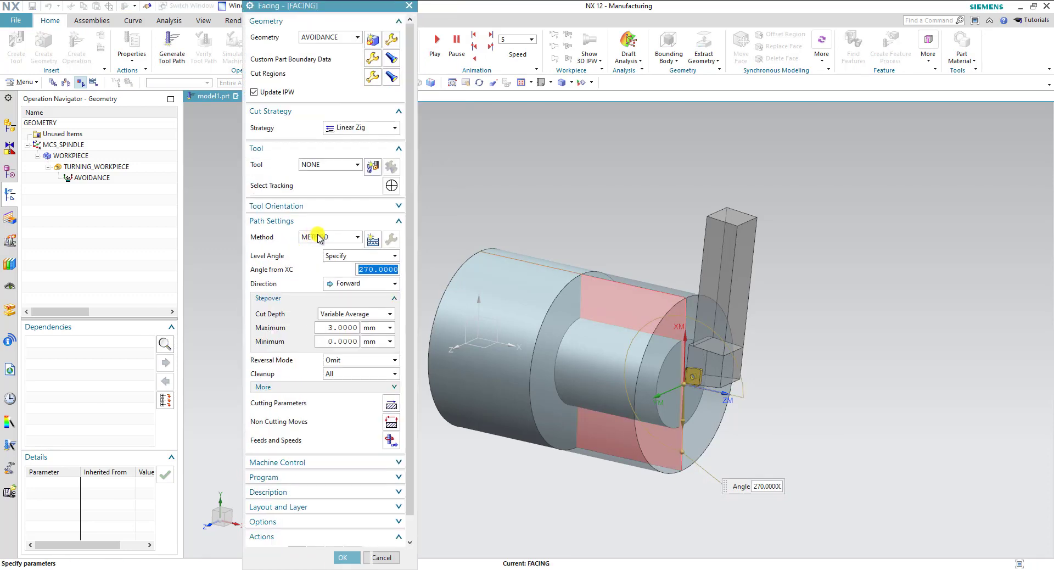
{"action": "left_click", "coordinate": [330, 163]}
{"action": "left_click", "coordinate": [324, 187]}
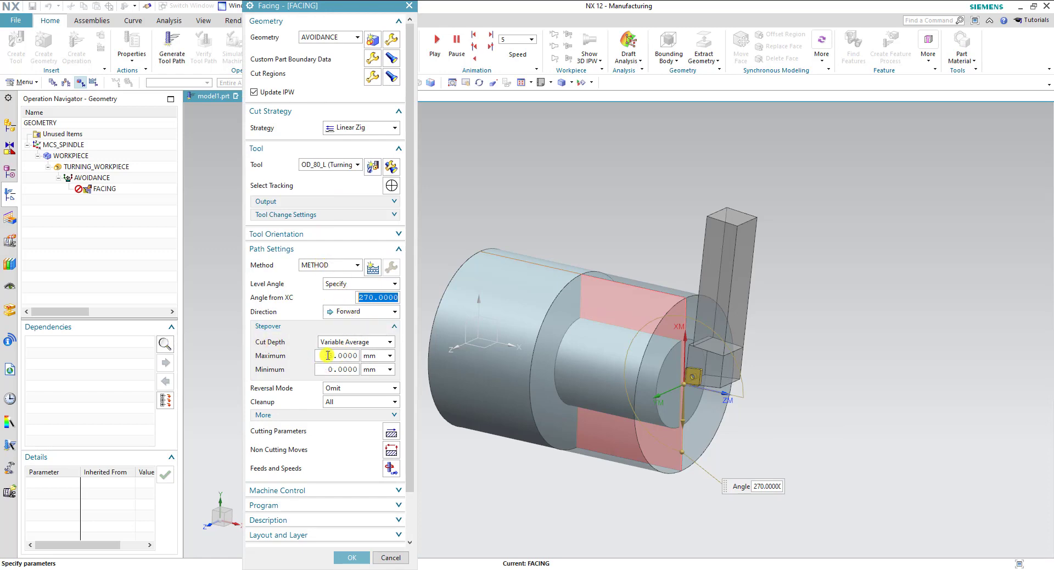
- Reduce the maximum cut depth to 1 mm
{"action": "left_click_drag", "start_coordinate": [328, 356], "coordinate": [379, 355]}
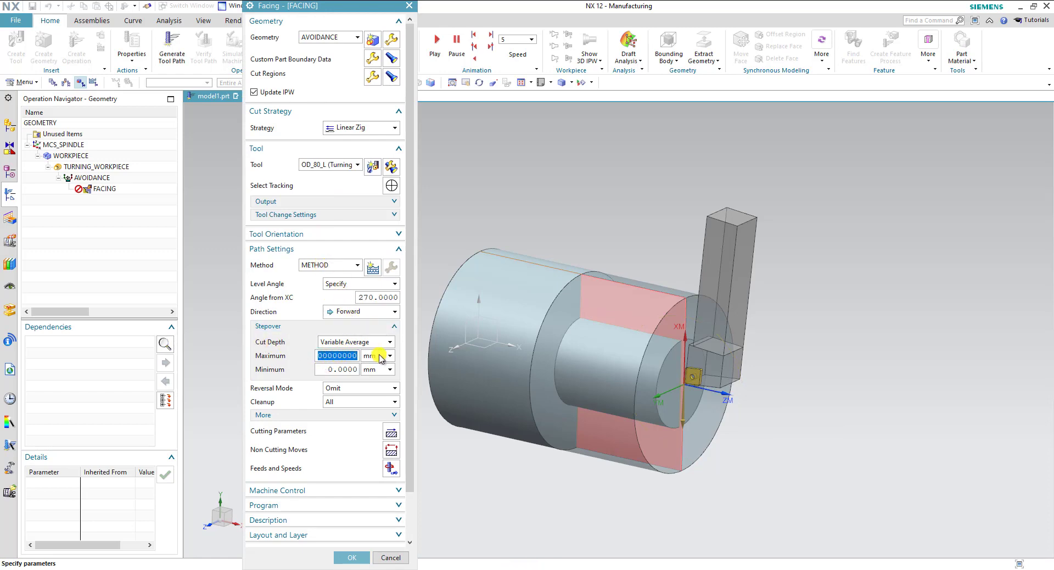
{"action": "type", "text": "1"}
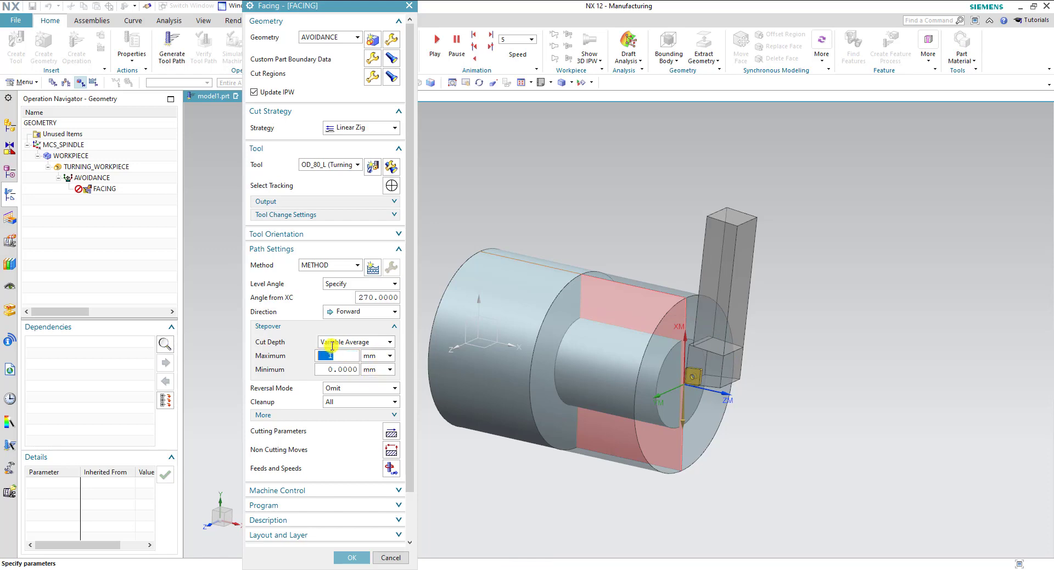
{"action": "scroll", "coordinate": [328, 422], "scroll_direction": "down", "scroll_amount": 3}
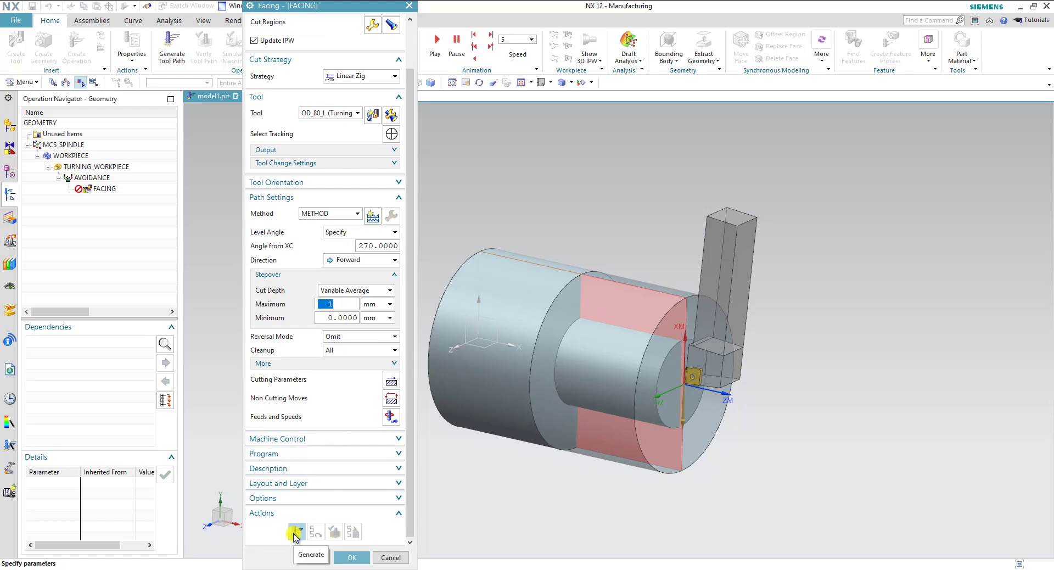
- Generate the FACING tool path, accept it, and reopen the operation
{"action": "left_click", "coordinate": [295, 532]}
{"action": "middle_click", "coordinate": [294, 534]}
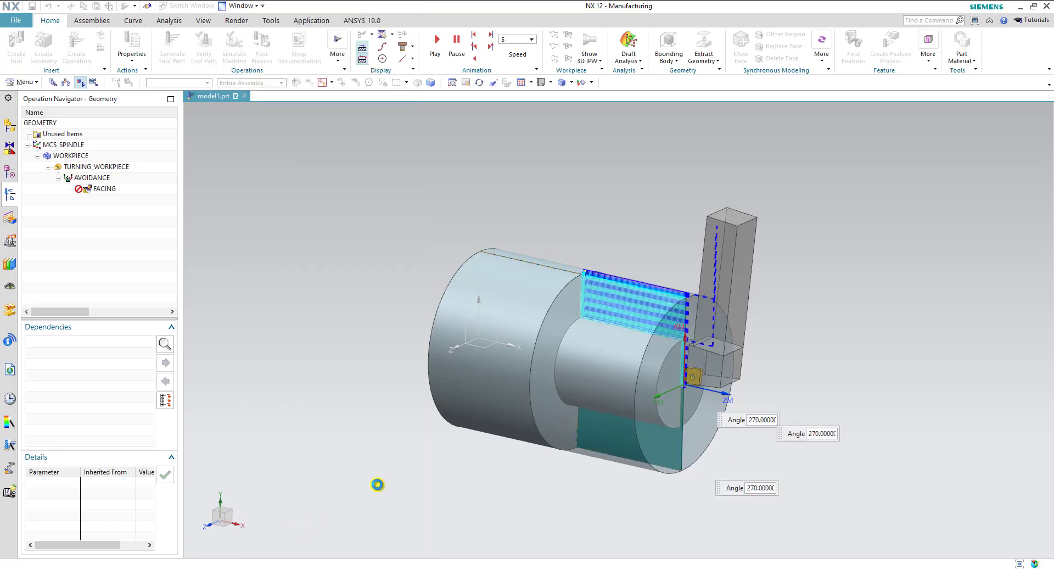
{"action": "double_click", "coordinate": [623, 366]}
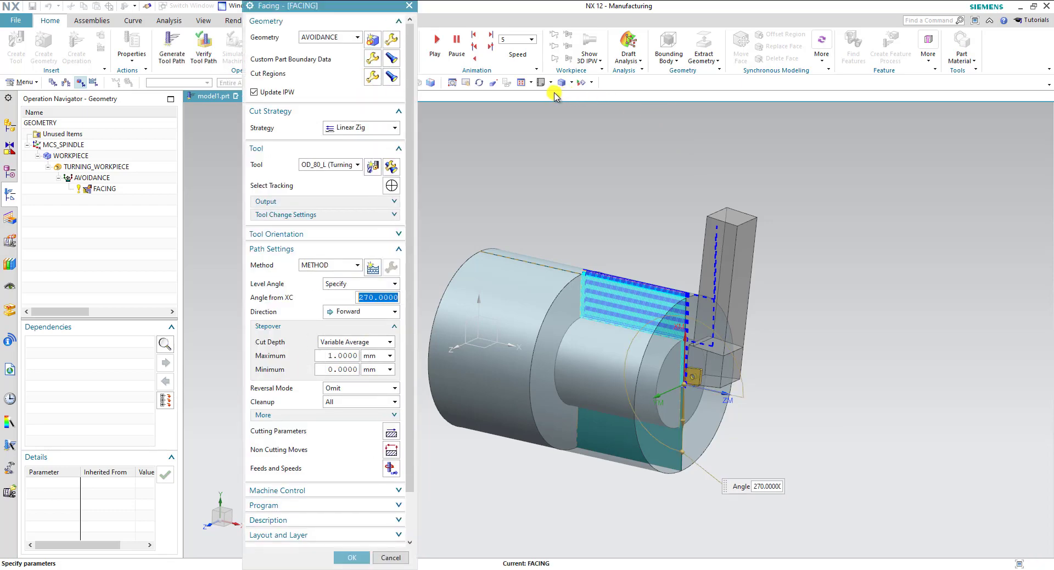
- Switch to an orthographic side view and zoom to inspect the tool path
{"action": "left_click", "coordinate": [571, 83]}
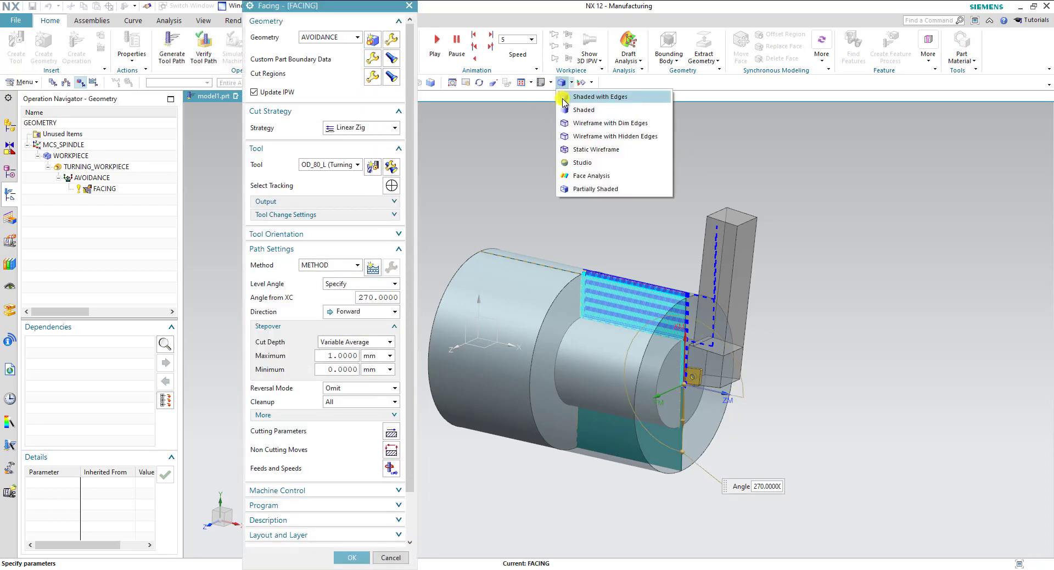
{"action": "left_click", "coordinate": [550, 83]}
{"action": "left_click", "coordinate": [558, 96]}
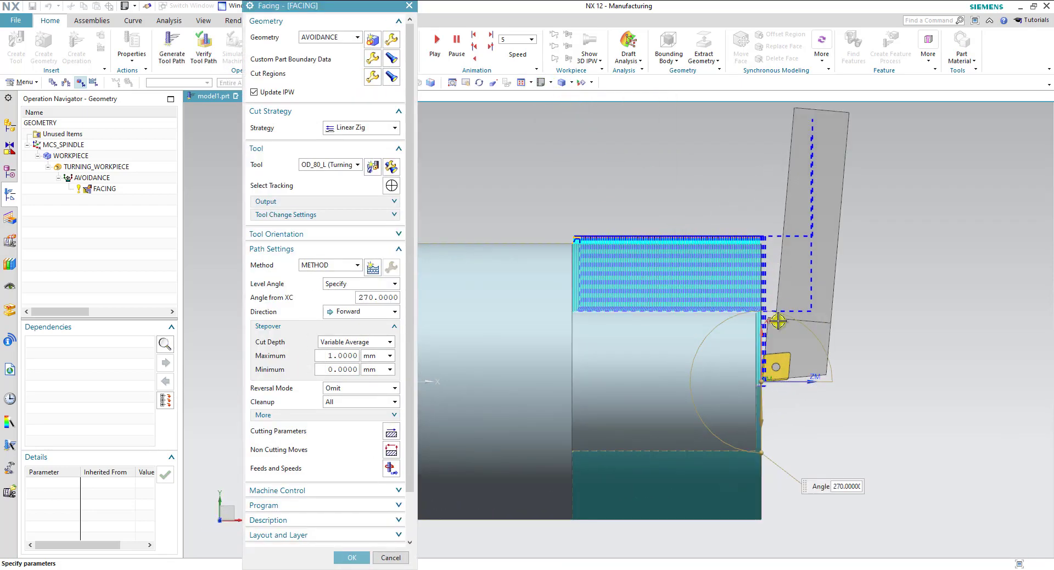
{"action": "scroll", "coordinate": [781, 344], "scroll_direction": "up", "scroll_amount": 3}
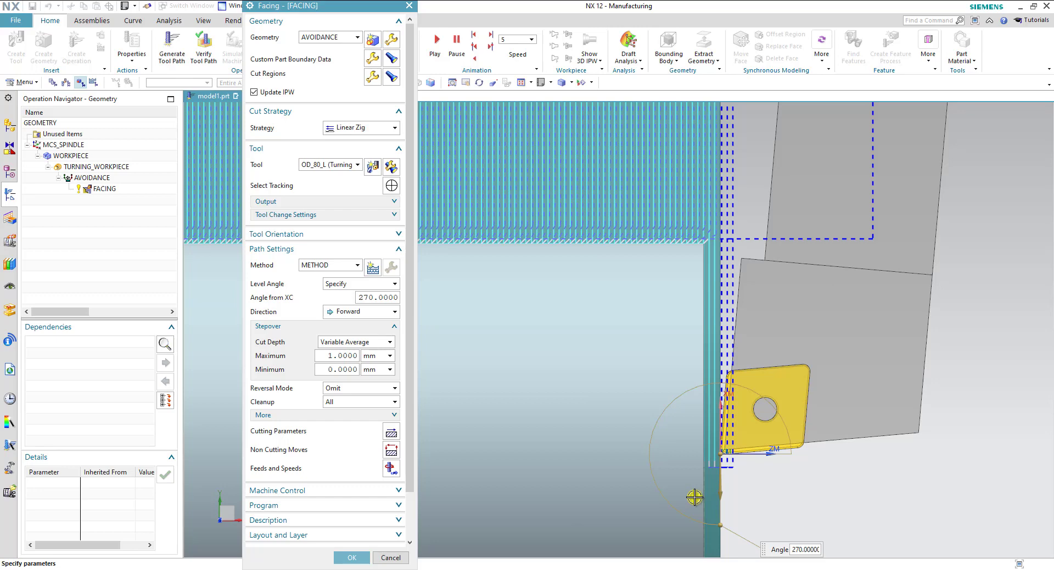
{"action": "scroll", "coordinate": [693, 484], "scroll_direction": "down", "scroll_amount": 3}
{"action": "scroll", "coordinate": [694, 484], "scroll_direction": "down", "scroll_amount": 3}
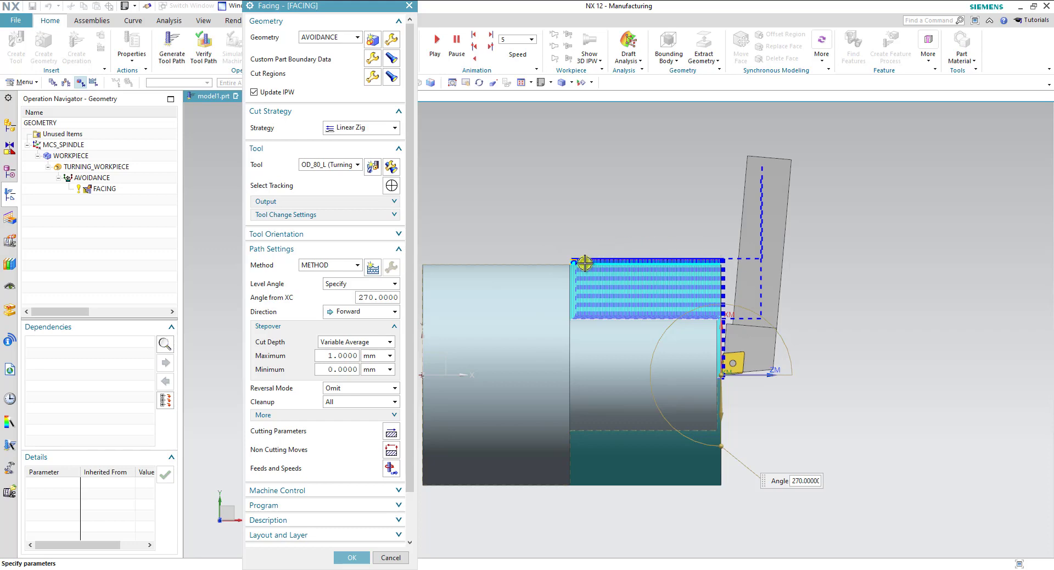
{"action": "scroll", "coordinate": [329, 405], "scroll_direction": "down", "scroll_amount": 2}
{"action": "scroll", "coordinate": [333, 421], "scroll_direction": "down", "scroll_amount": 1}
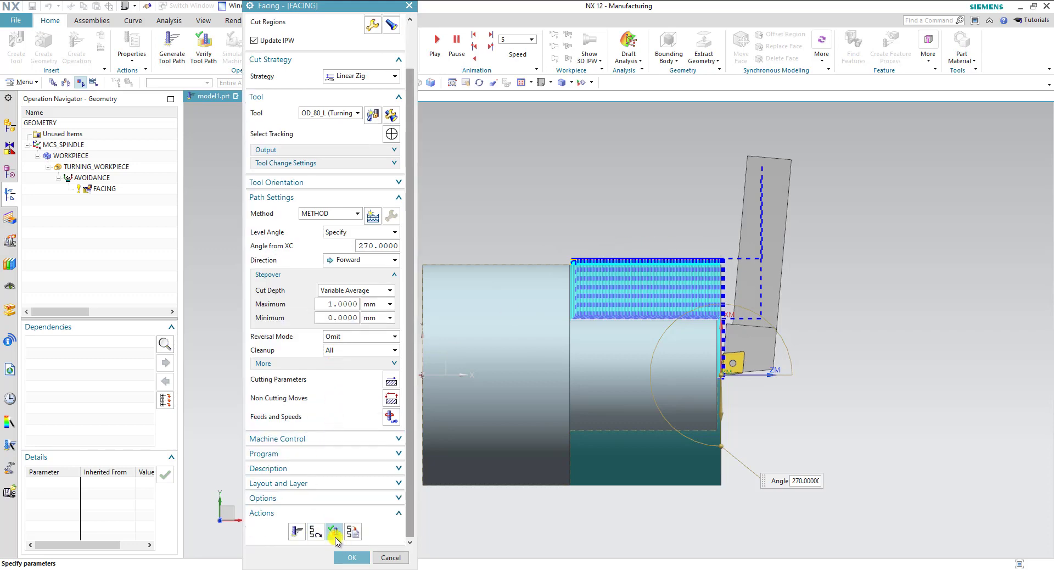
- Start a 3D Dynamic verification of the FACING path at reduced animation speed
{"action": "left_click", "coordinate": [334, 531]}
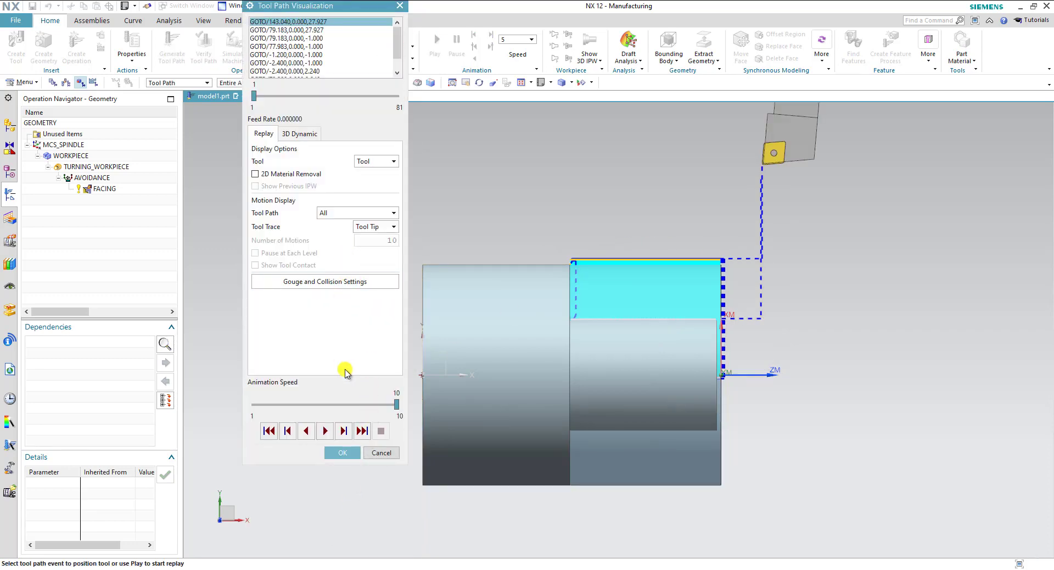
{"action": "left_click_drag", "start_coordinate": [396, 404], "coordinate": [349, 404]}
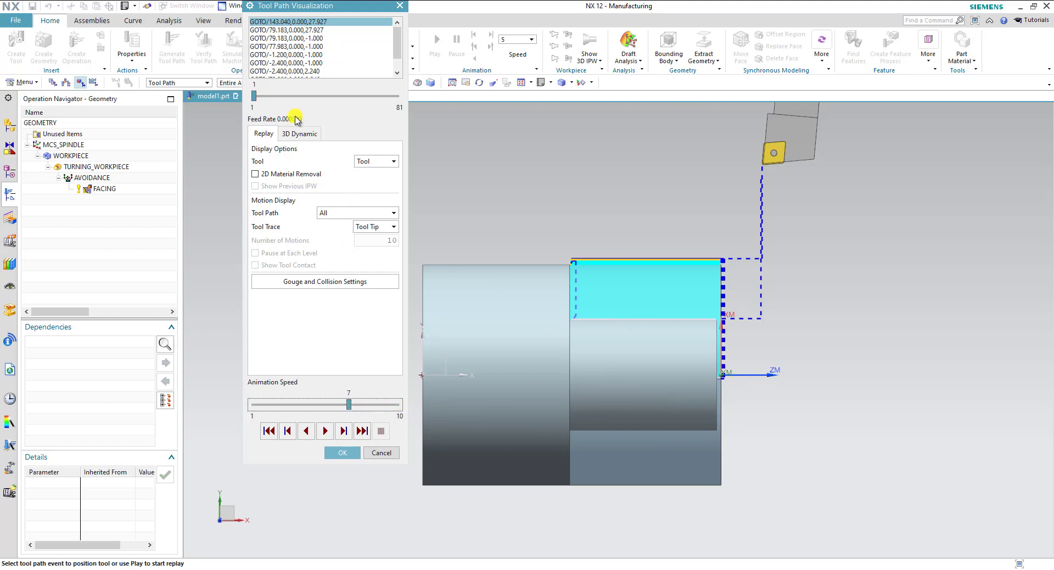
{"action": "left_click", "coordinate": [299, 134]}
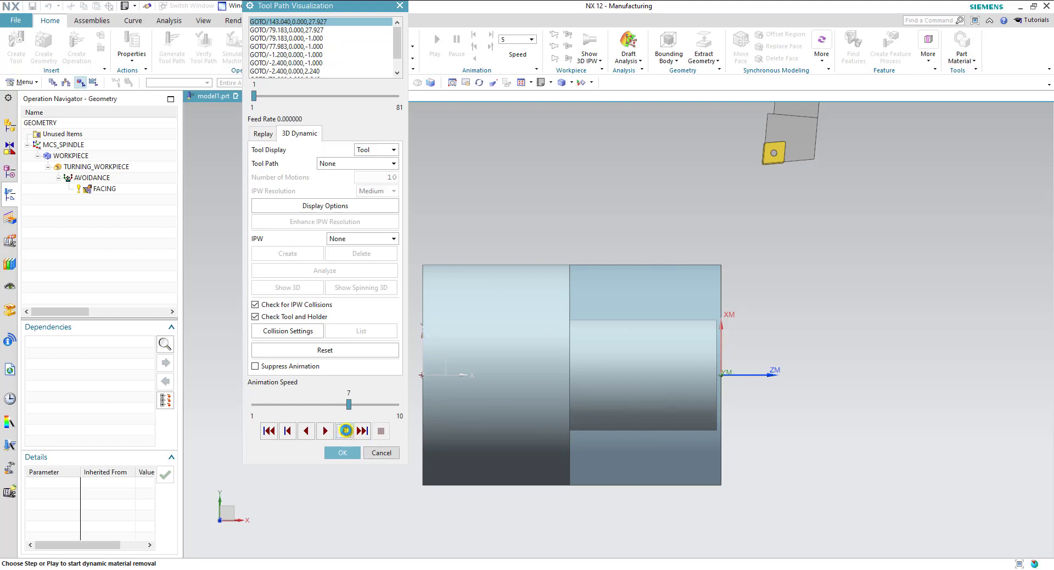
{"action": "left_click", "coordinate": [344, 431]}
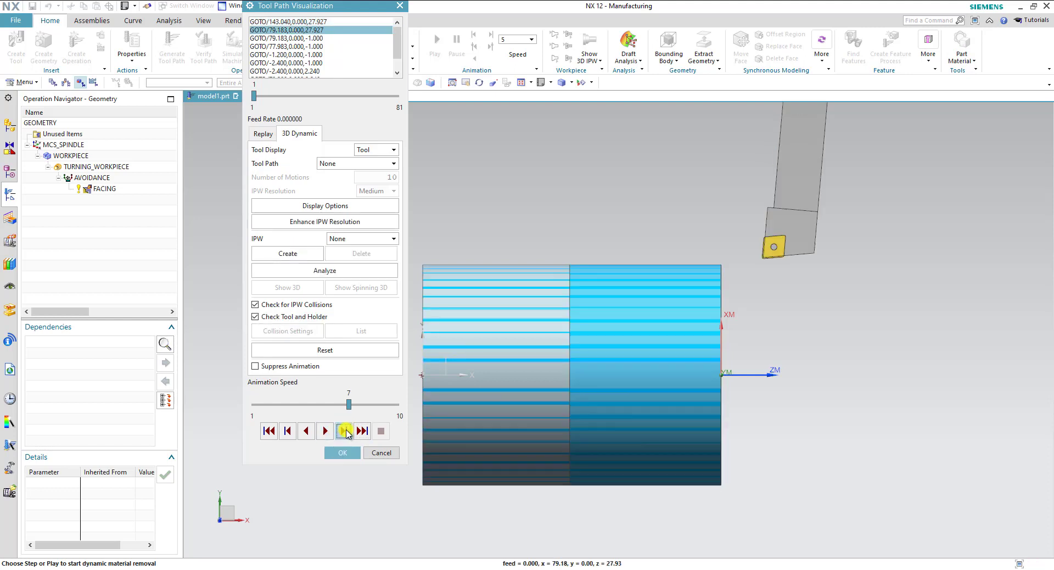
{"action": "left_click", "coordinate": [326, 432]}
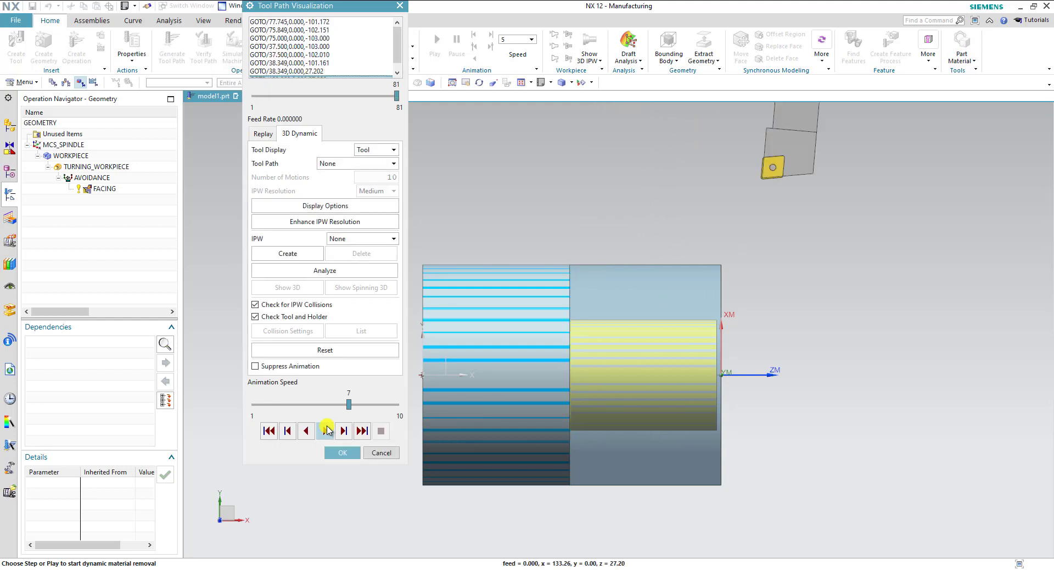
- Slow the animation further, replay from the start, and stop at motion 20 of 81
{"action": "left_click_drag", "start_coordinate": [349, 404], "coordinate": [254, 405]}
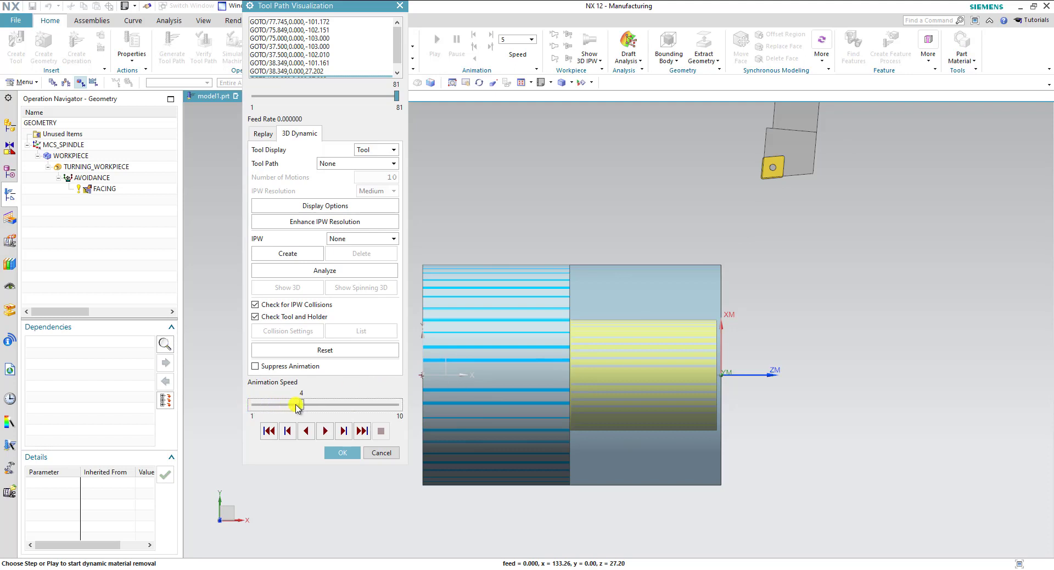
{"action": "left_click", "coordinate": [325, 430]}
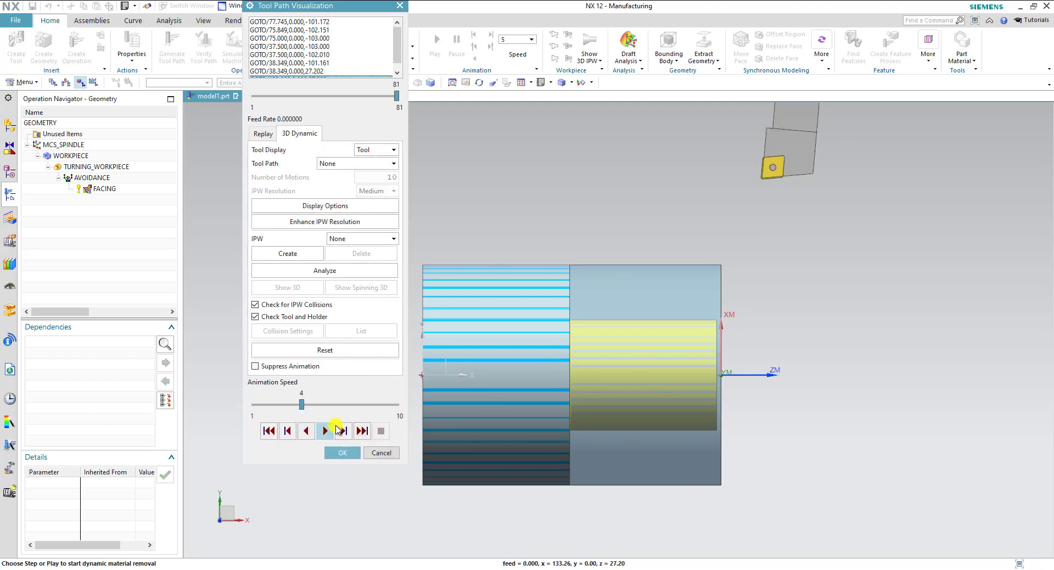
{"action": "left_click", "coordinate": [325, 431]}
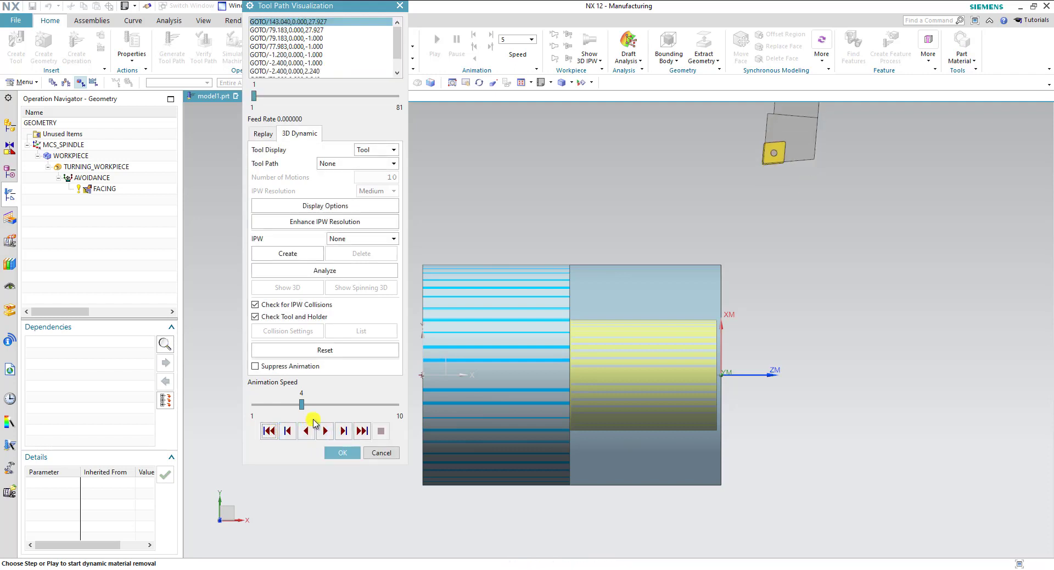
{"action": "left_click", "coordinate": [330, 433]}
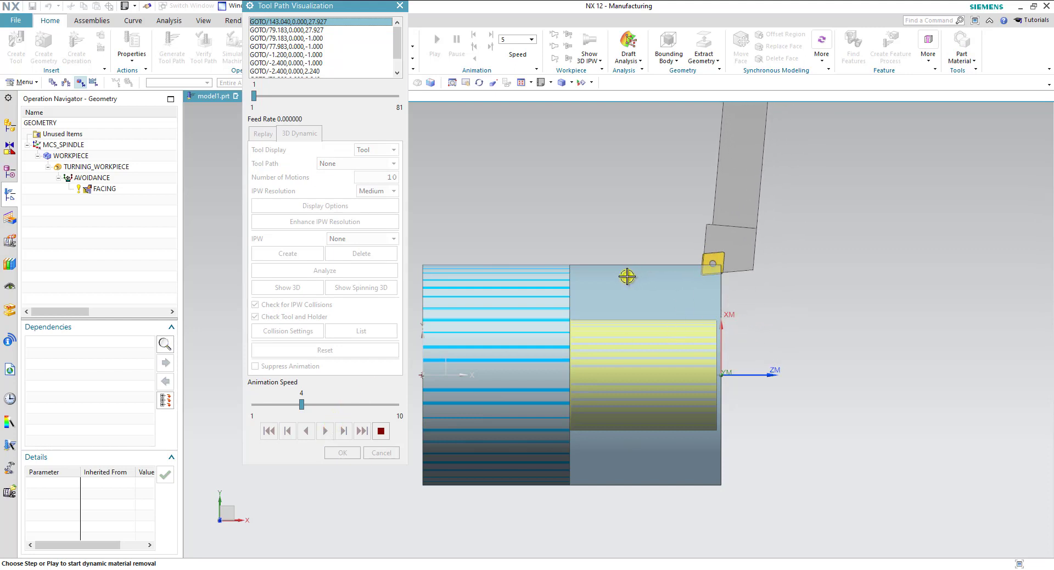
{"action": "left_click", "coordinate": [380, 432]}
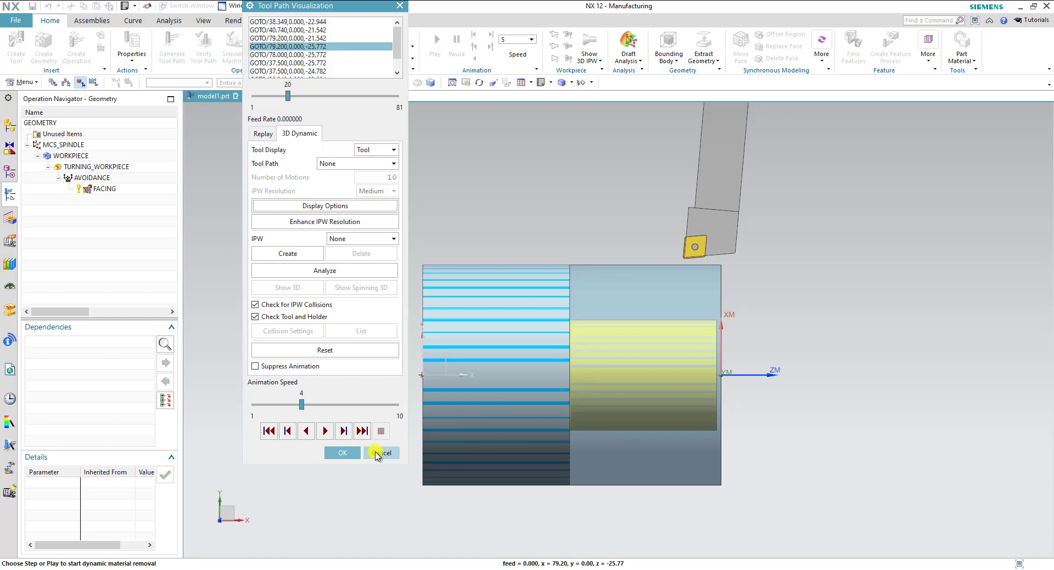
- Set the Axial Trim Plane 2 limit option to Point in Cut Regions
{"action": "left_click", "coordinate": [382, 454]}
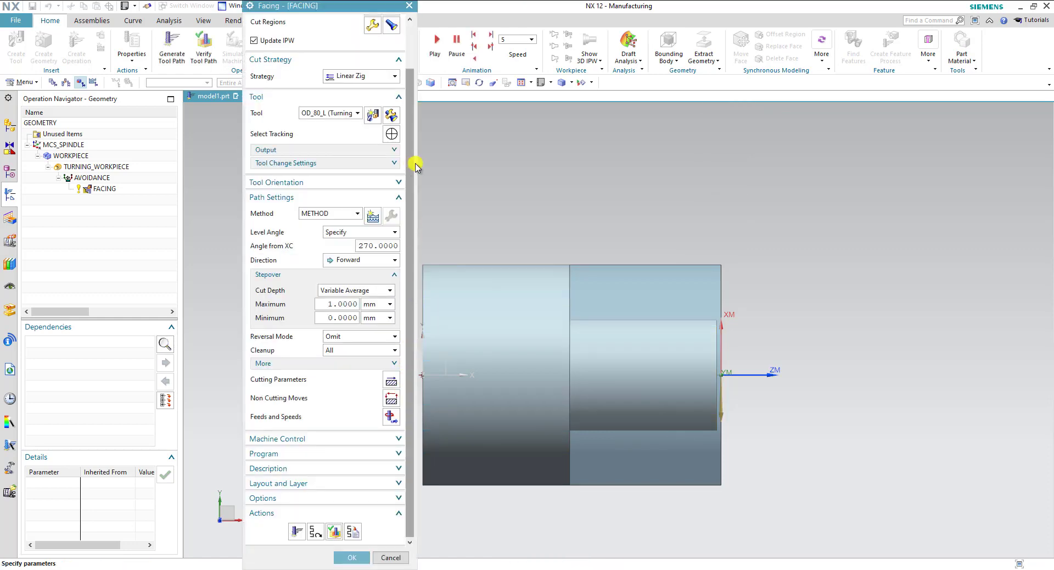
{"action": "scroll", "coordinate": [403, 110], "scroll_direction": "up", "scroll_amount": 2}
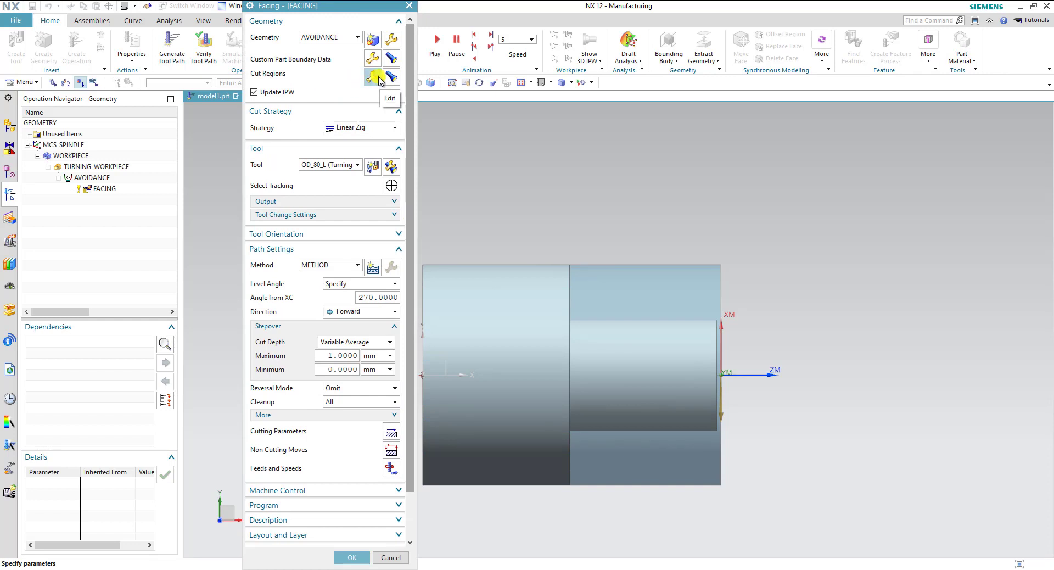
{"action": "left_click", "coordinate": [382, 80]}
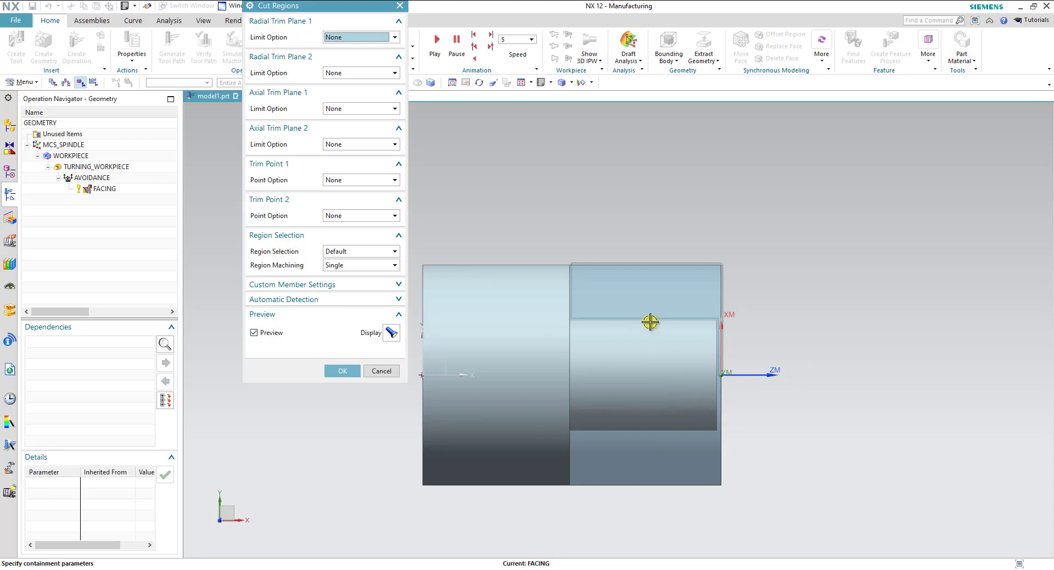
{"action": "left_click", "coordinate": [343, 144]}
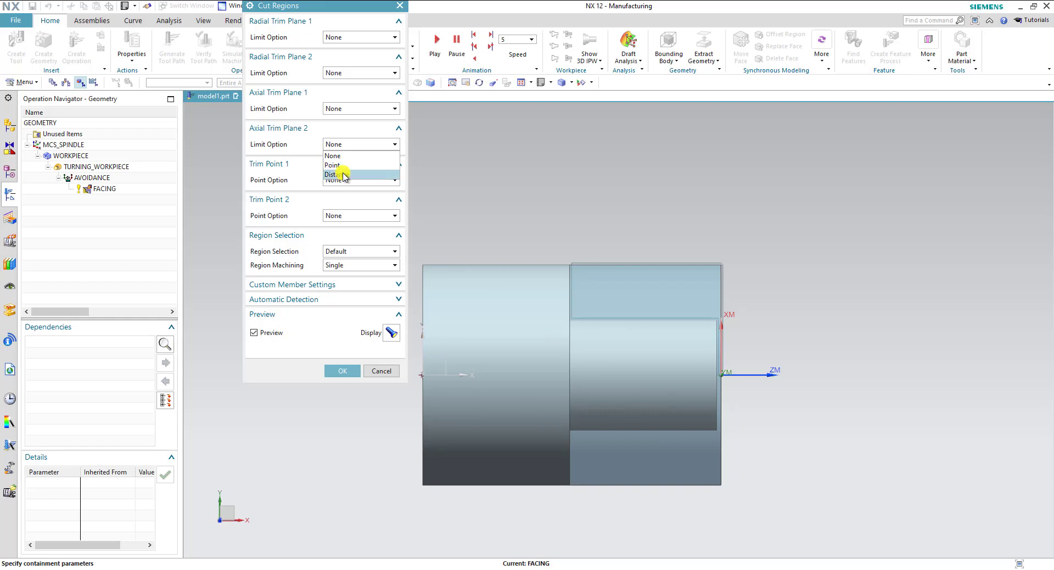
{"action": "left_click", "coordinate": [332, 165]}
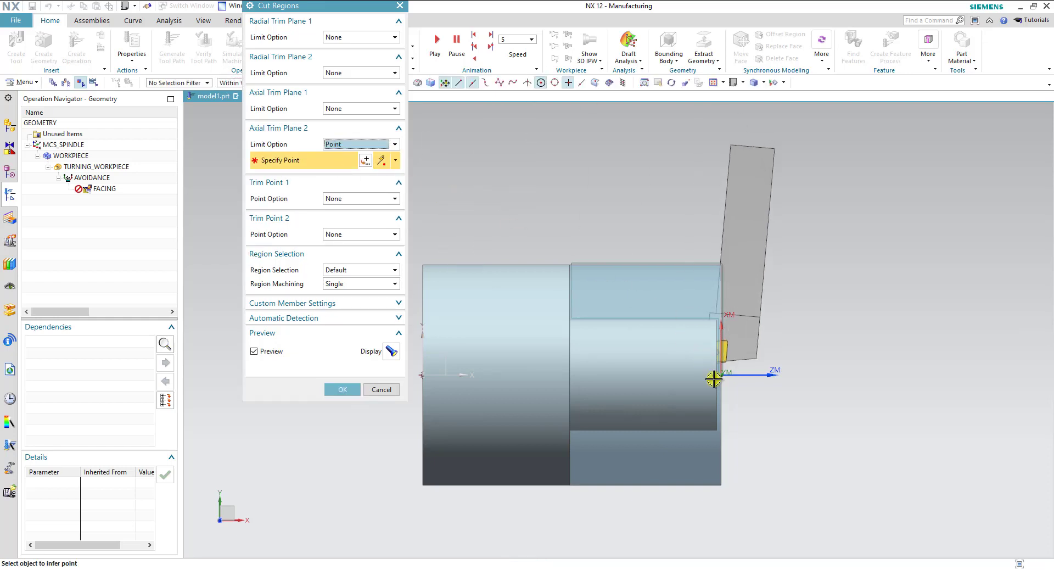
- Pick the trim point at the end-face corner and confirm the cut regions
{"action": "scroll", "coordinate": [714, 379], "scroll_direction": "up", "scroll_amount": 2}
{"action": "scroll", "coordinate": [744, 390], "scroll_direction": "up", "scroll_amount": 3}
{"action": "scroll", "coordinate": [671, 334], "scroll_direction": "up", "scroll_amount": 3}
{"action": "scroll", "coordinate": [591, 289], "scroll_direction": "up", "scroll_amount": 2}
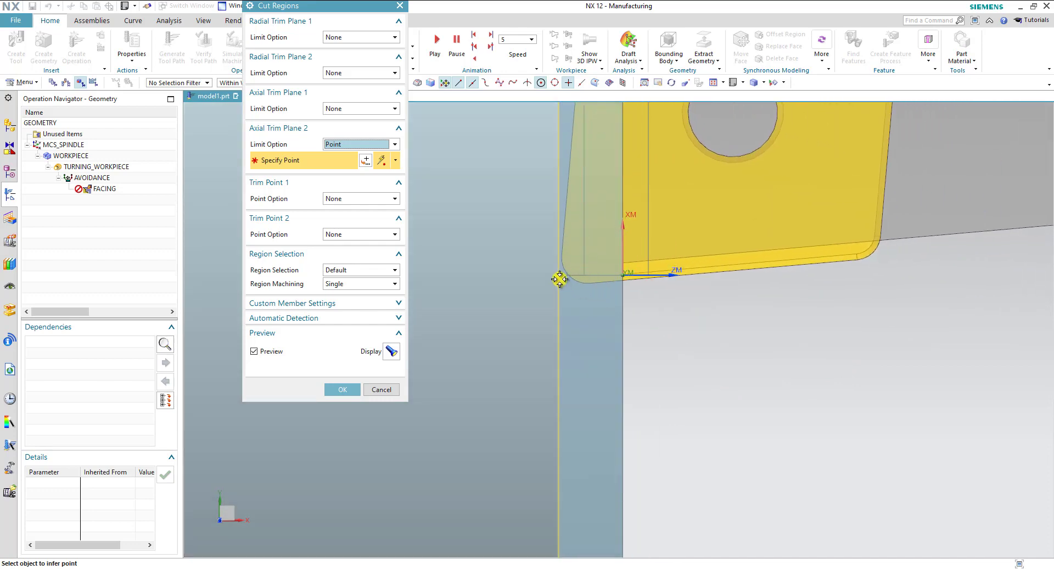
{"action": "left_click", "coordinate": [559, 276]}
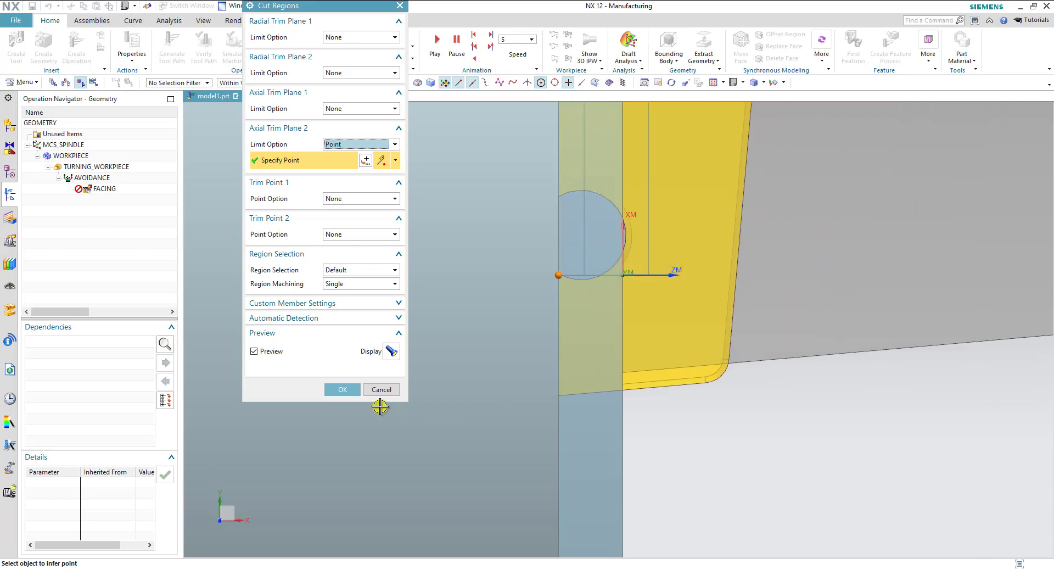
{"action": "left_click", "coordinate": [343, 390]}
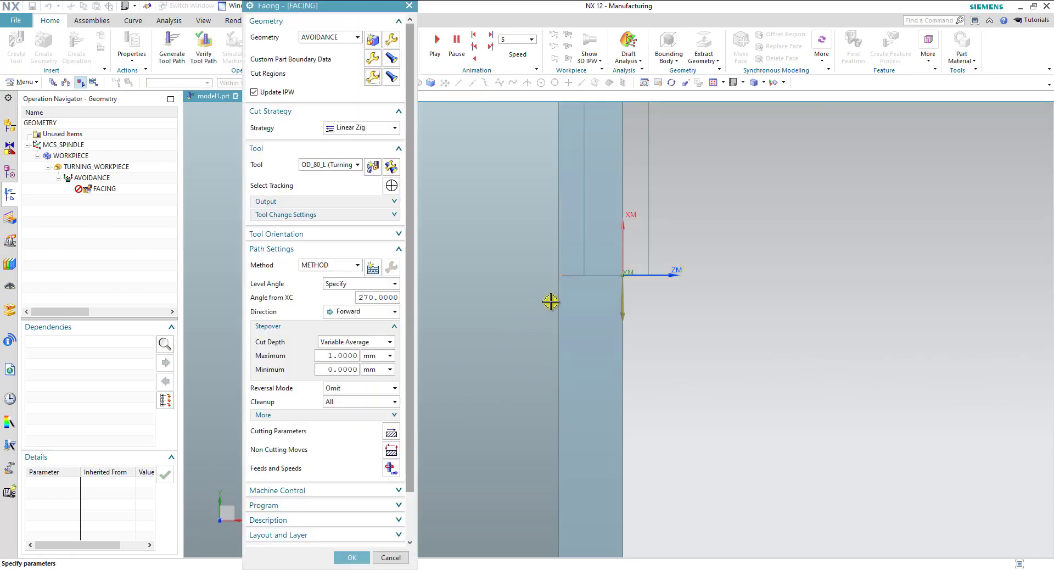
- Regenerate the FACING toolpath with the axial trim point applied
{"action": "scroll", "coordinate": [617, 297], "scroll_direction": "down", "scroll_amount": 5}
{"action": "scroll", "coordinate": [648, 296], "scroll_direction": "down", "scroll_amount": 3}
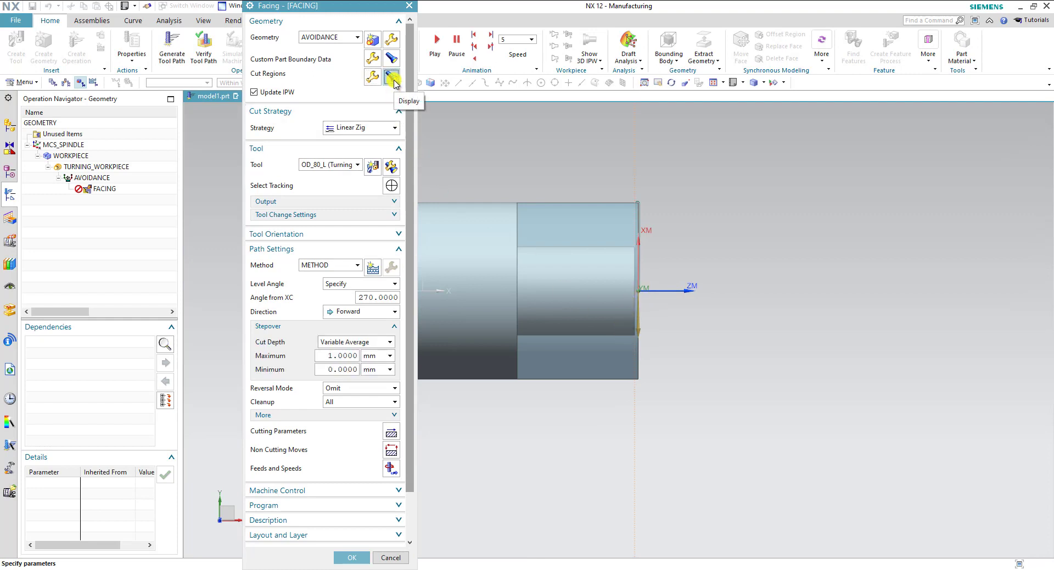
{"action": "scroll", "coordinate": [666, 189], "scroll_direction": "up", "scroll_amount": 3}
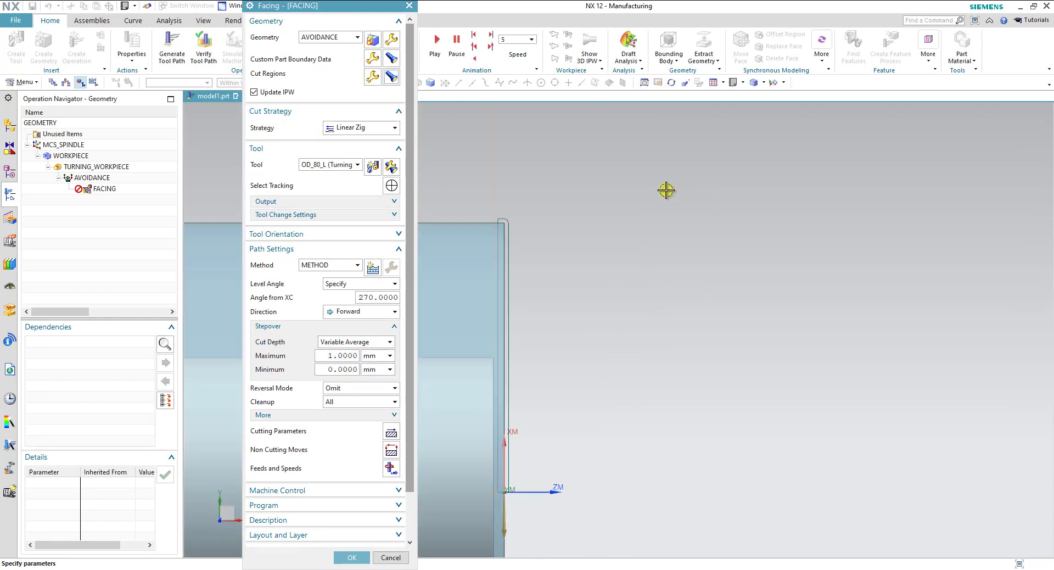
{"action": "scroll", "coordinate": [562, 252], "scroll_direction": "up", "scroll_amount": 2}
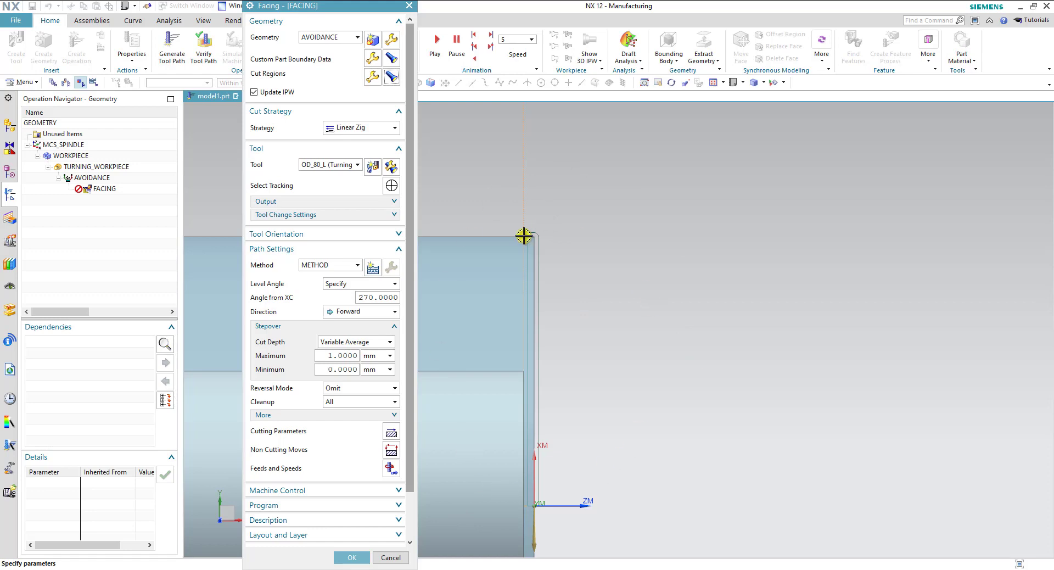
{"action": "scroll", "coordinate": [366, 328], "scroll_direction": "down", "scroll_amount": 3}
{"action": "left_click", "coordinate": [299, 532]}
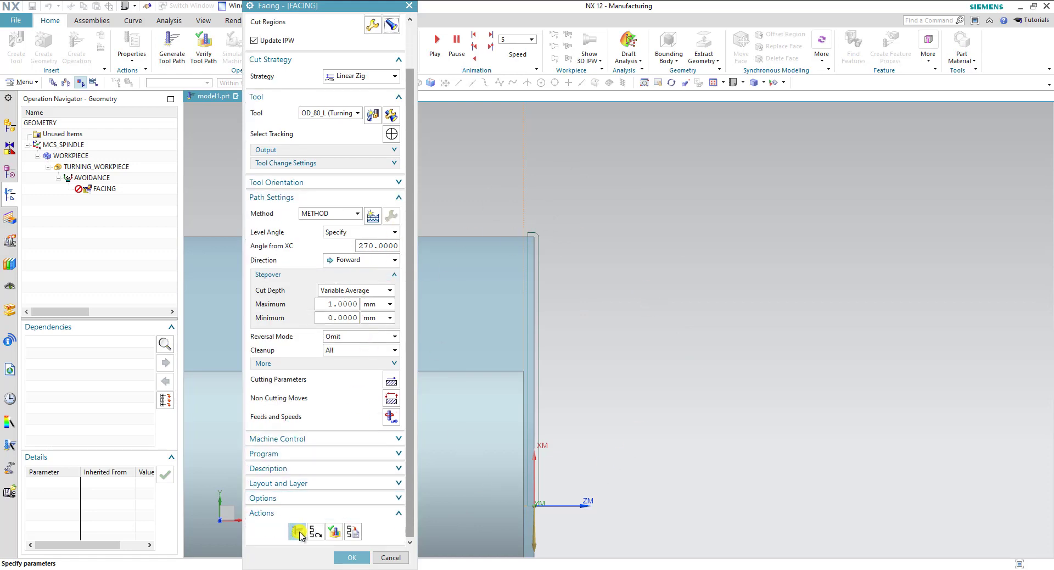
{"action": "middle_click", "coordinate": [640, 303]}
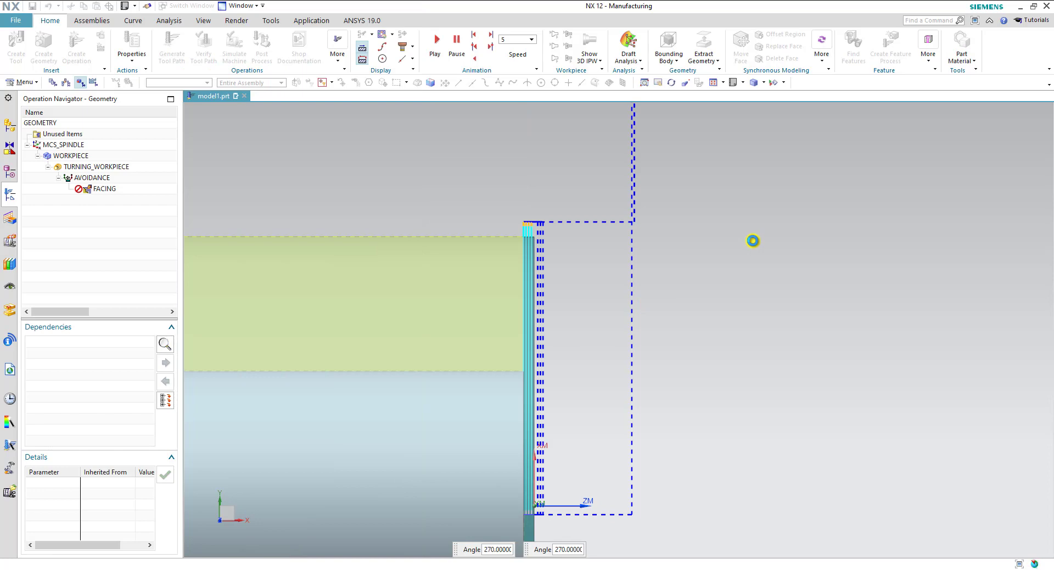
{"action": "scroll", "coordinate": [750, 237], "scroll_direction": "up", "scroll_amount": 1}
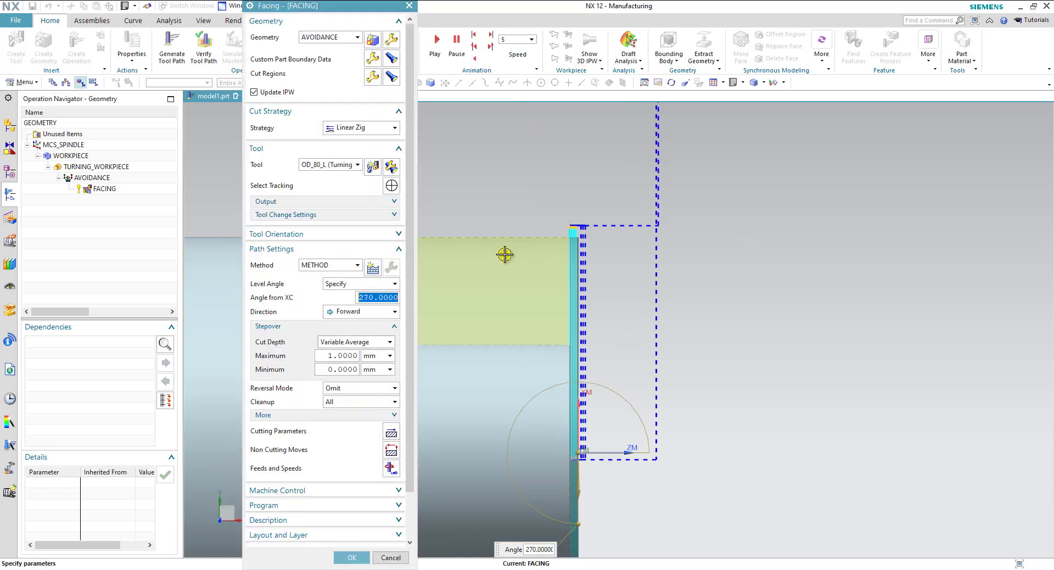
{"action": "scroll", "coordinate": [504, 254], "scroll_direction": "up", "scroll_amount": 1}
{"action": "scroll", "coordinate": [346, 427], "scroll_direction": "down", "scroll_amount": 2}
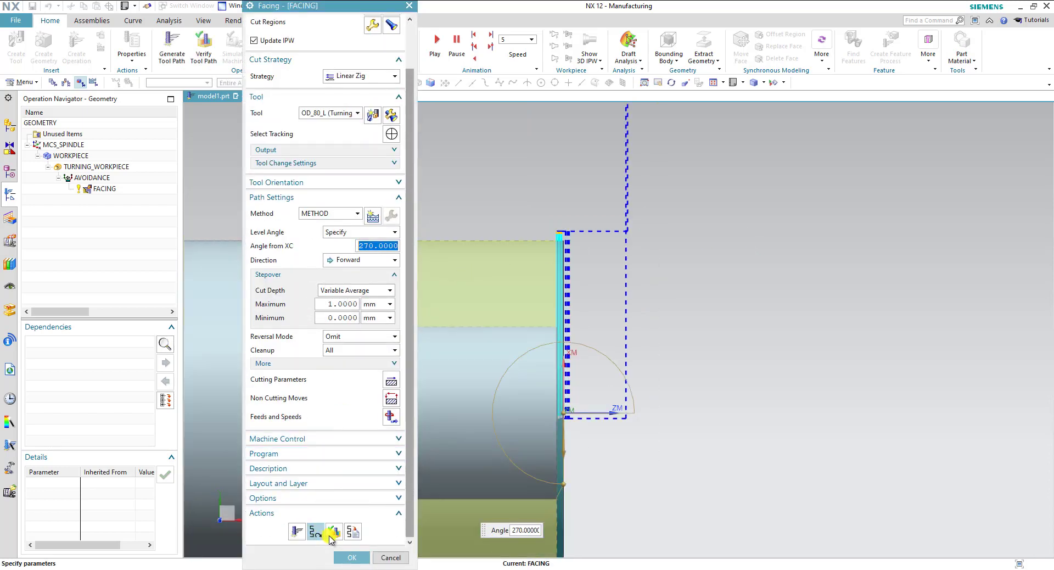
- Start a 3D Dynamic verification of the trimmed path at animation speed 4
{"action": "left_click", "coordinate": [333, 532]}
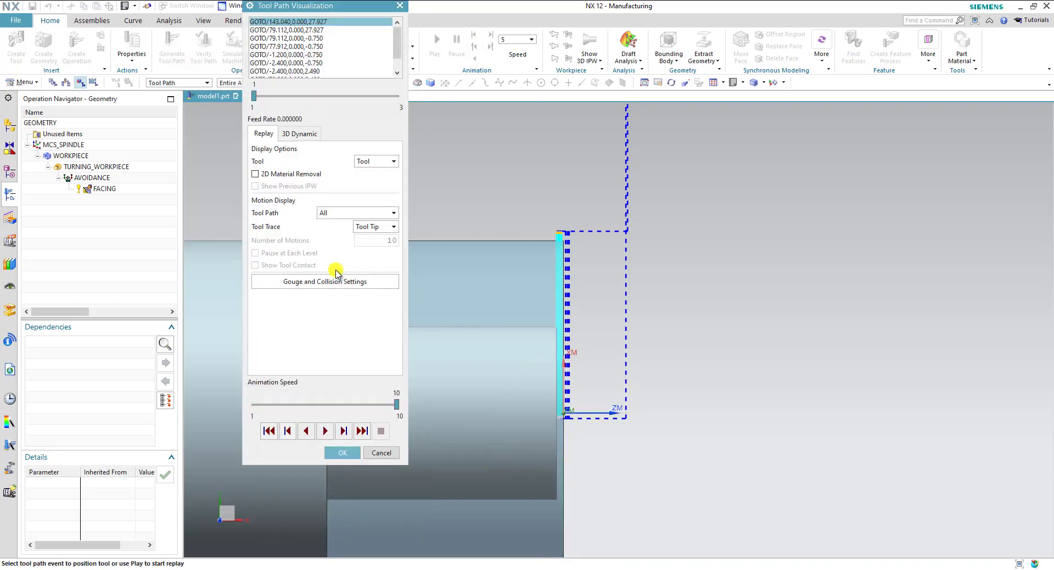
{"action": "left_click", "coordinate": [298, 135]}
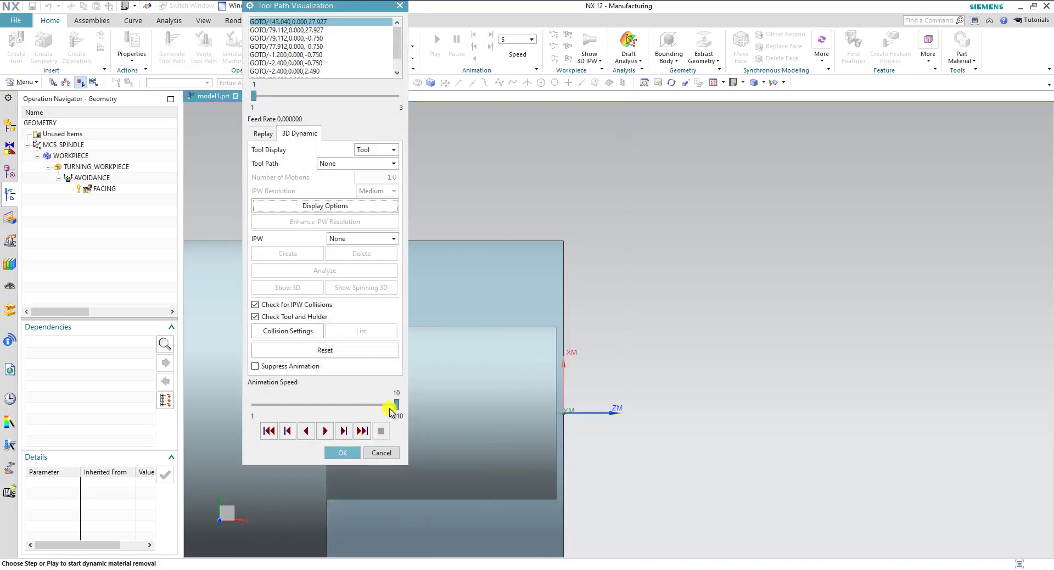
{"action": "left_click_drag", "start_coordinate": [396, 405], "coordinate": [296, 407]}
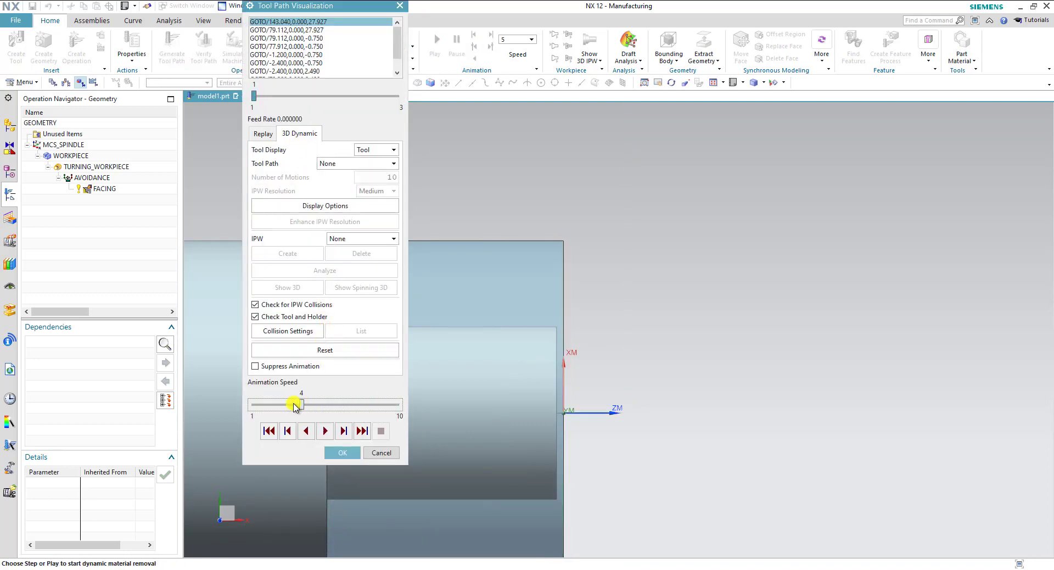
{"action": "scroll", "coordinate": [660, 243], "scroll_direction": "down", "scroll_amount": 4}
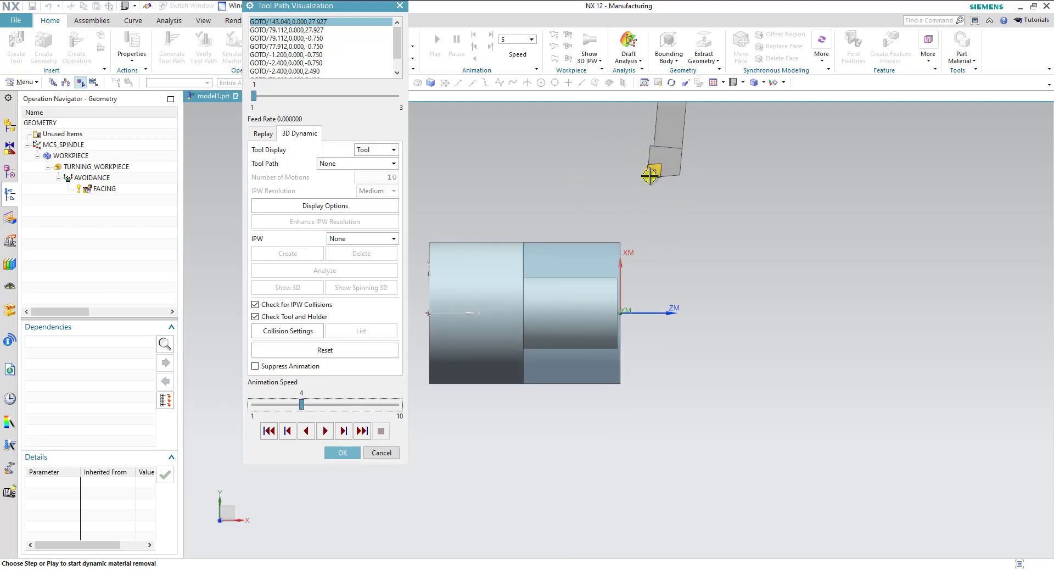
{"action": "left_click", "coordinate": [325, 431]}
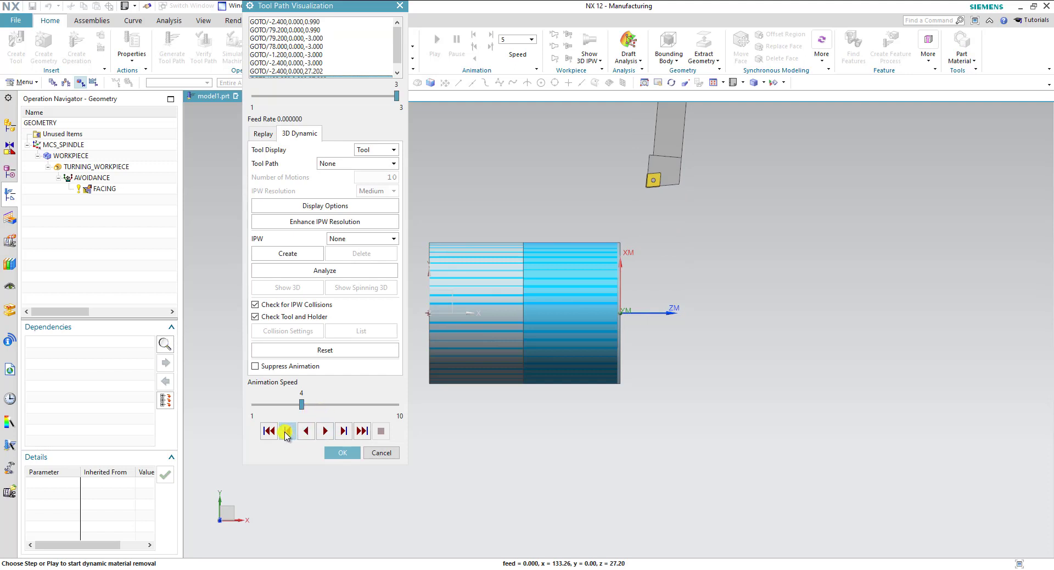
- Lower the speed to 3, rewind, and play the full material-removal animation
{"action": "left_click_drag", "start_coordinate": [302, 404], "coordinate": [287, 404]}
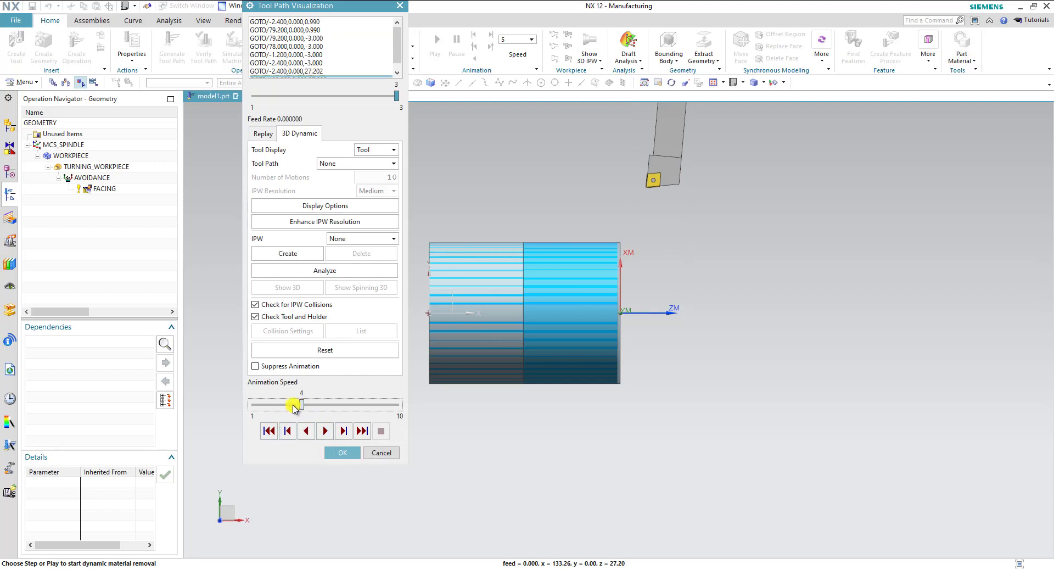
{"action": "left_click", "coordinate": [326, 431]}
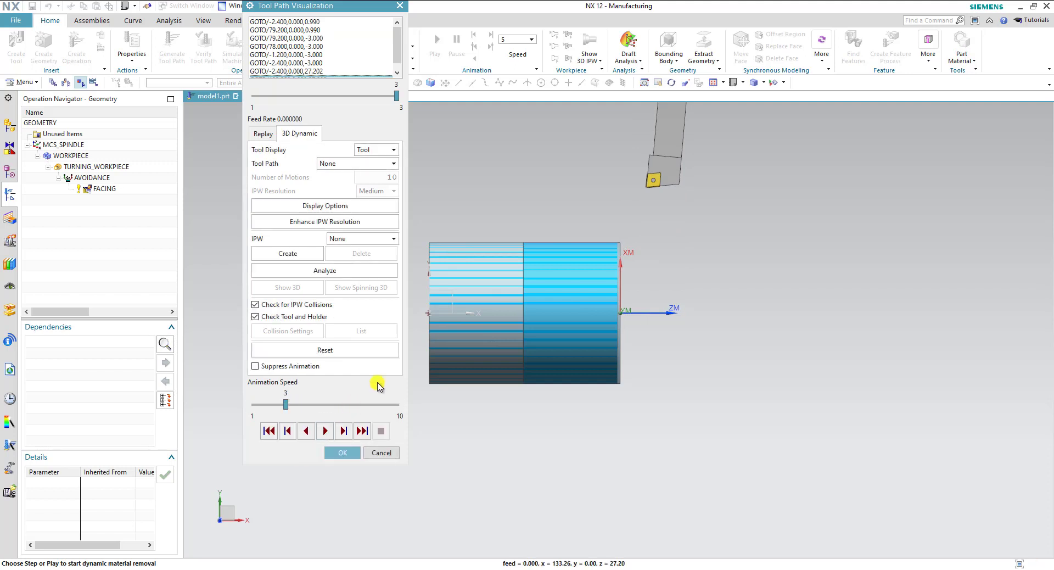
{"action": "left_click", "coordinate": [325, 430]}
{"action": "left_click", "coordinate": [326, 430]}
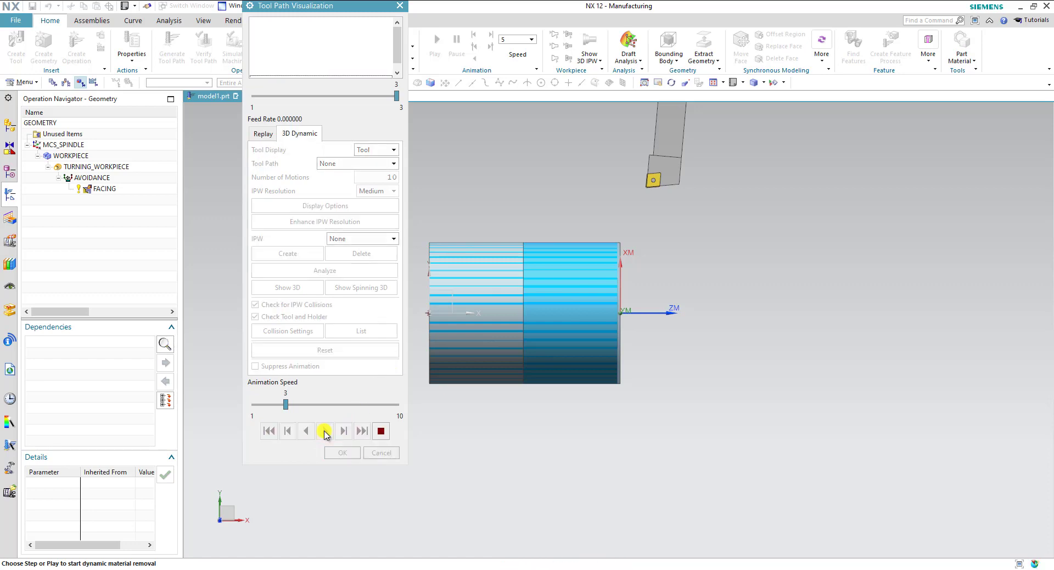
{"action": "left_click", "coordinate": [270, 430]}
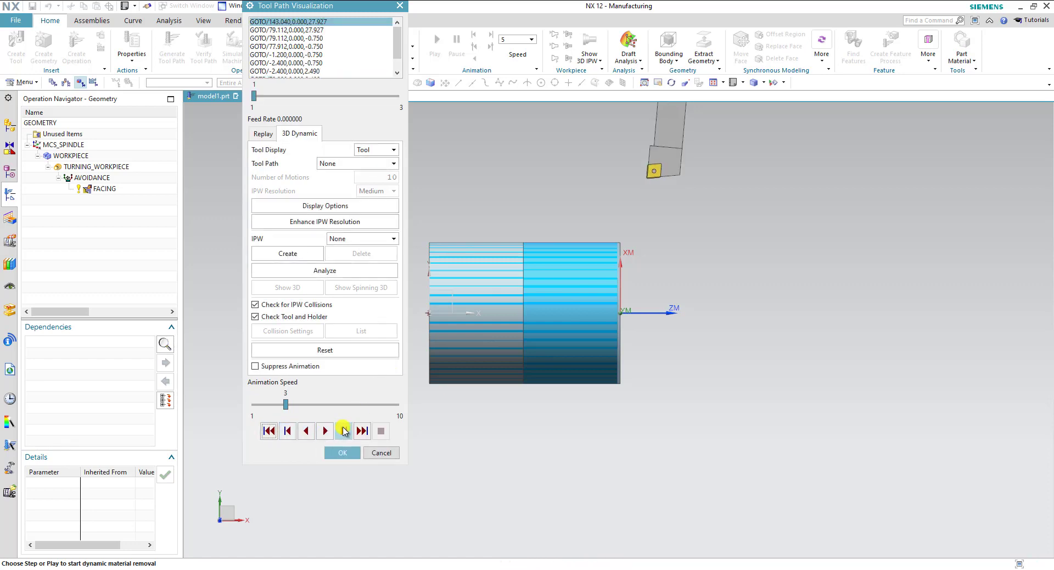
{"action": "left_click", "coordinate": [329, 431]}
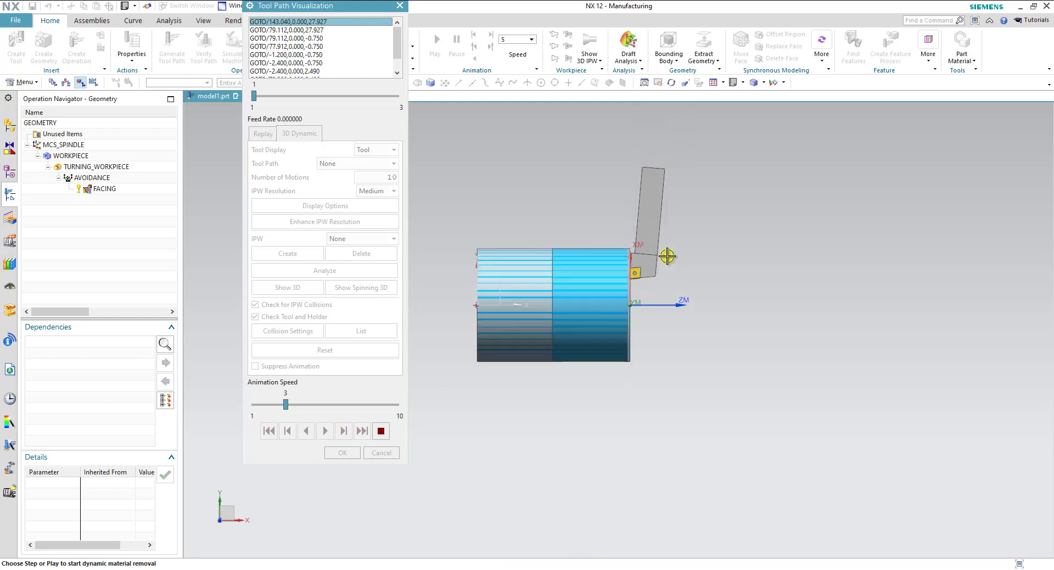
{"action": "scroll", "coordinate": [631, 245], "scroll_direction": "down", "scroll_amount": 3}
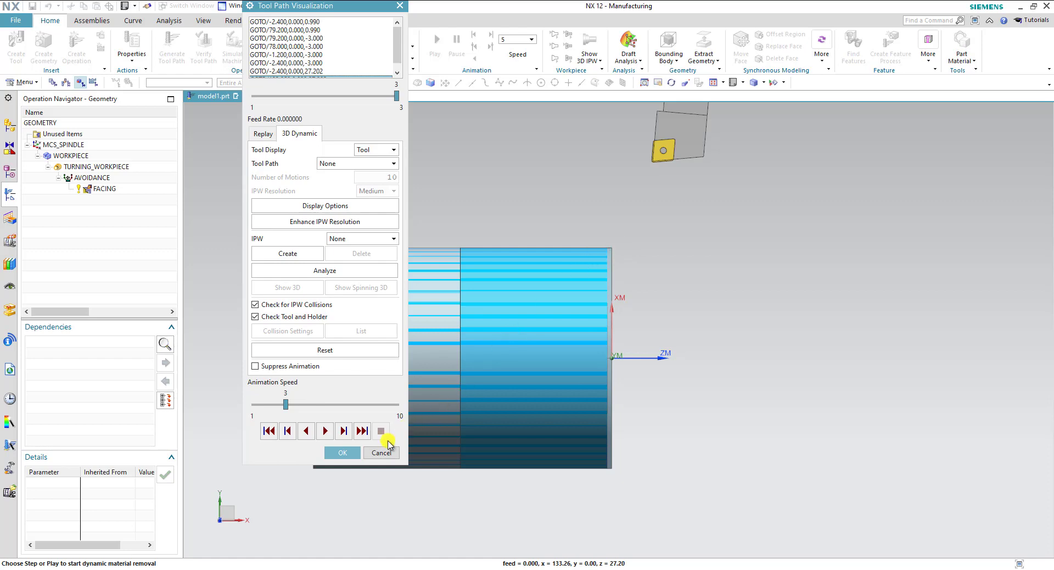
- Accept the FACING operation, dismiss Create Operation, and select FACING to show its toolpath
{"action": "left_click", "coordinate": [348, 456]}
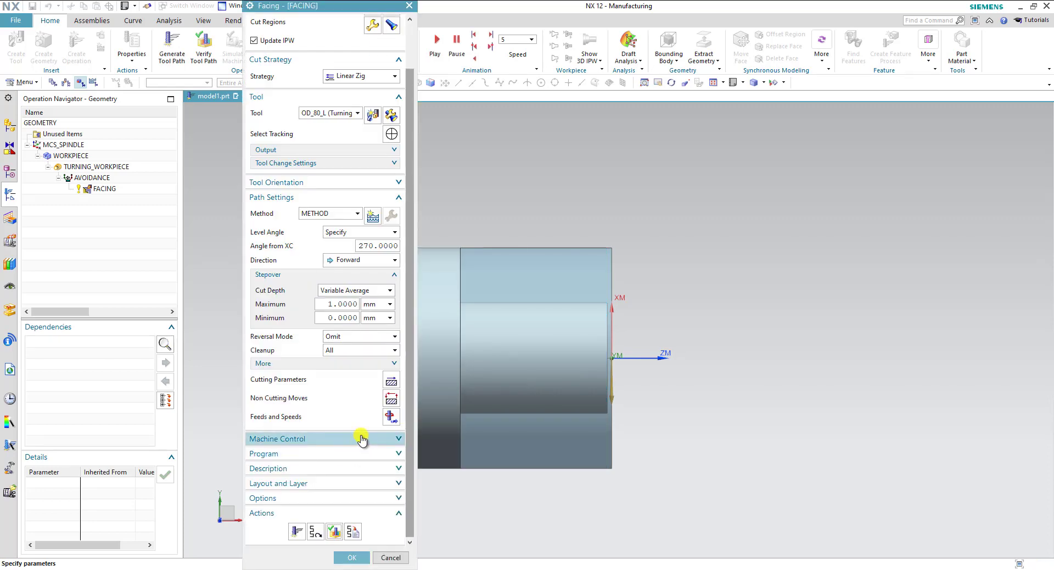
{"action": "left_click", "coordinate": [348, 555]}
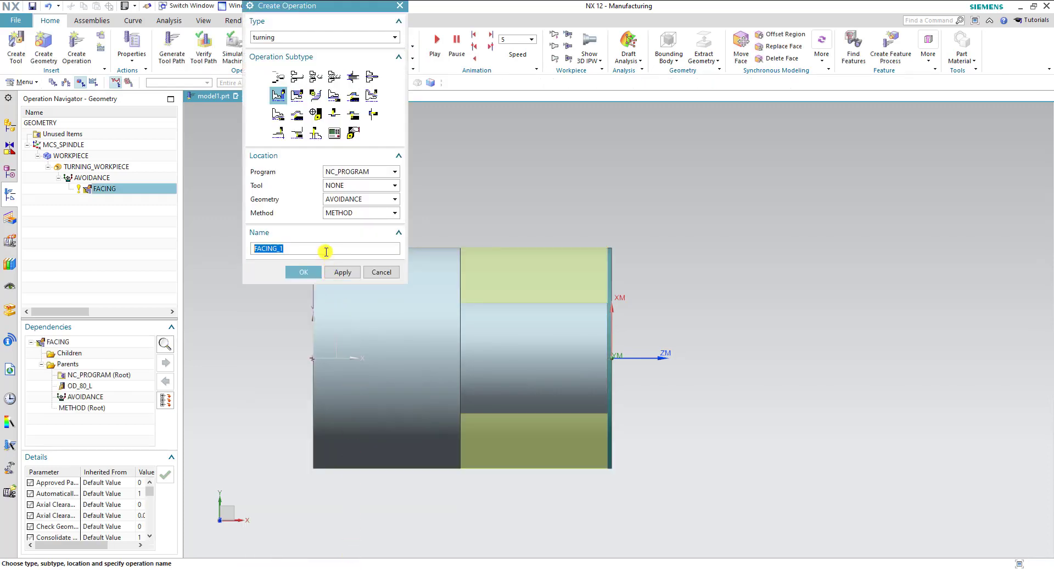
{"action": "left_click", "coordinate": [379, 272]}
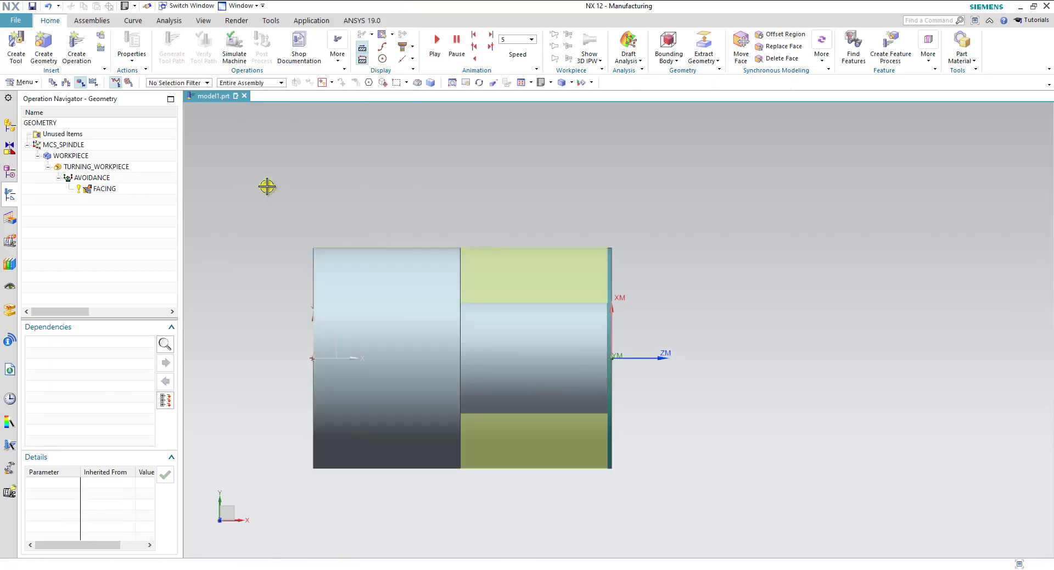
{"action": "left_click", "coordinate": [128, 188]}
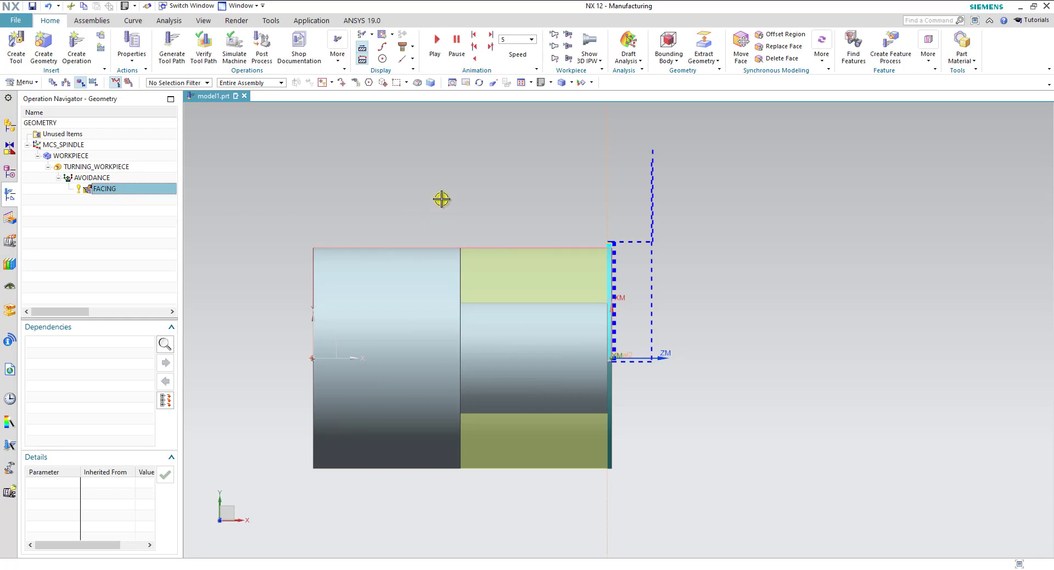
- Reopen Create Operation and close it without creating anything
{"action": "scroll", "coordinate": [444, 200], "scroll_direction": "down", "scroll_amount": 1}
{"action": "scroll", "coordinate": [301, 201], "scroll_direction": "down", "scroll_amount": 1}
{"action": "scroll", "coordinate": [304, 208], "scroll_direction": "up", "scroll_amount": 2}
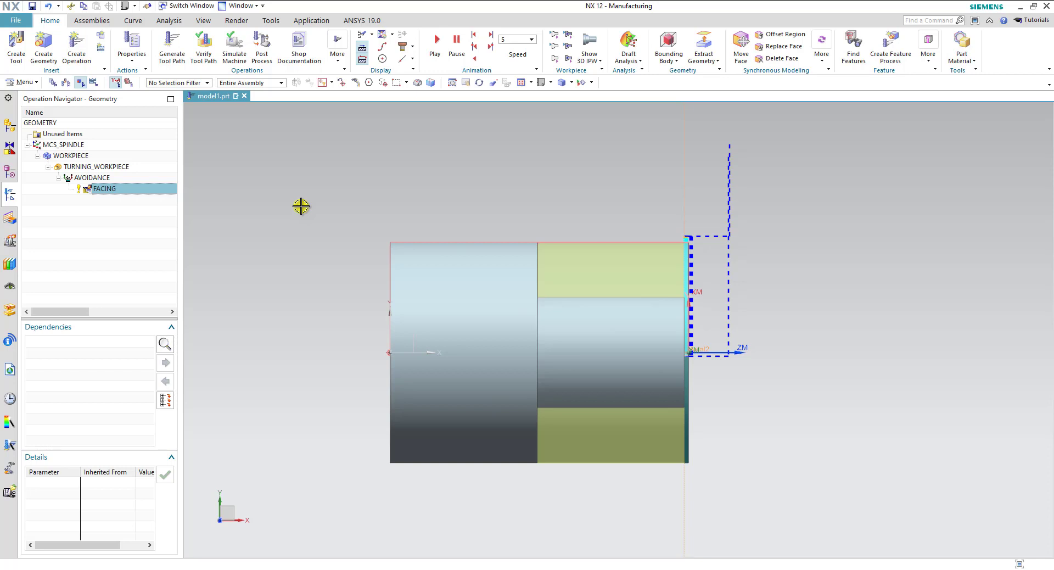
{"action": "left_click", "coordinate": [76, 42]}
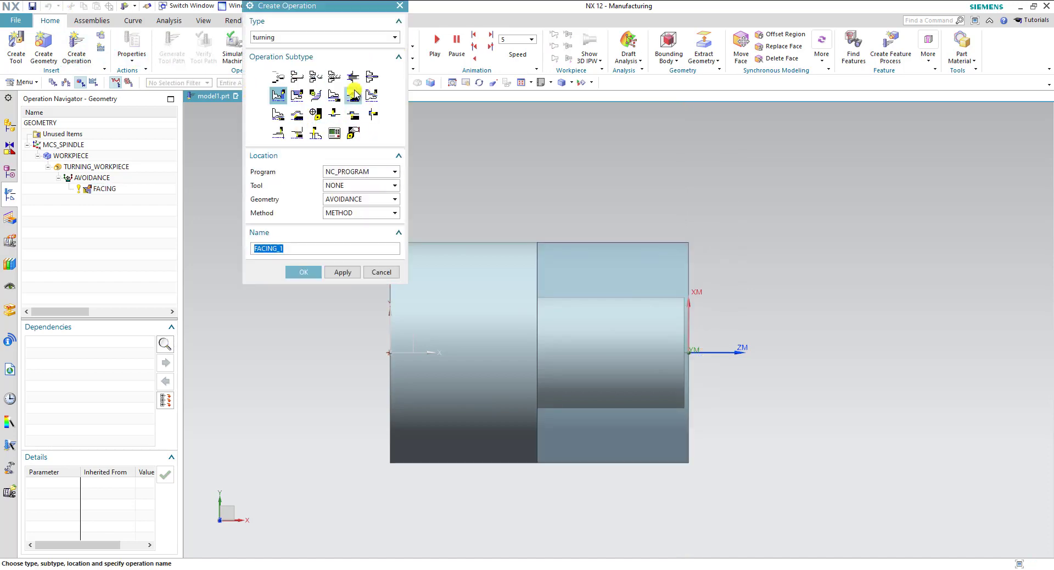
{"action": "left_click", "coordinate": [403, 7]}
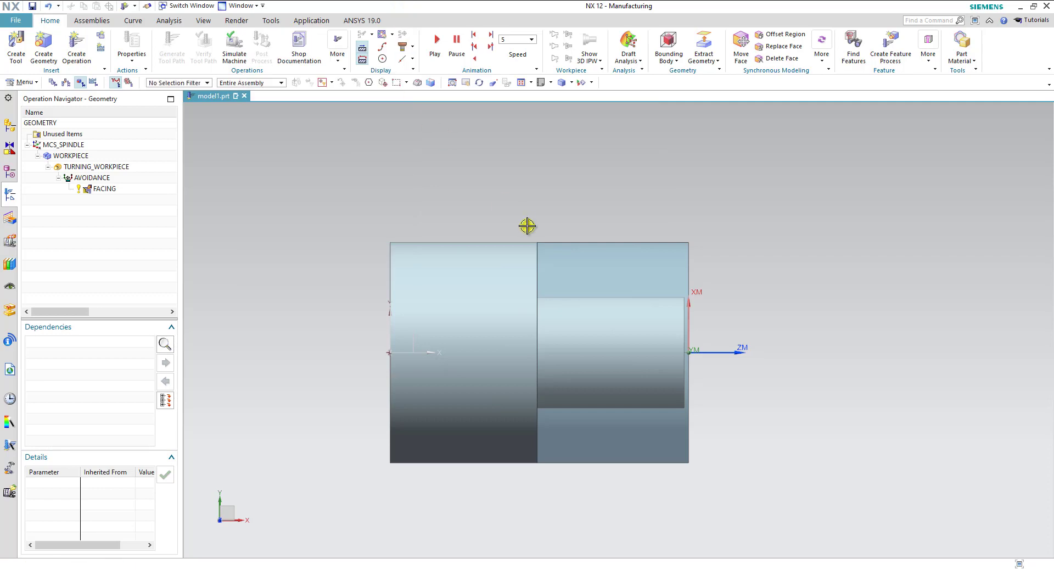